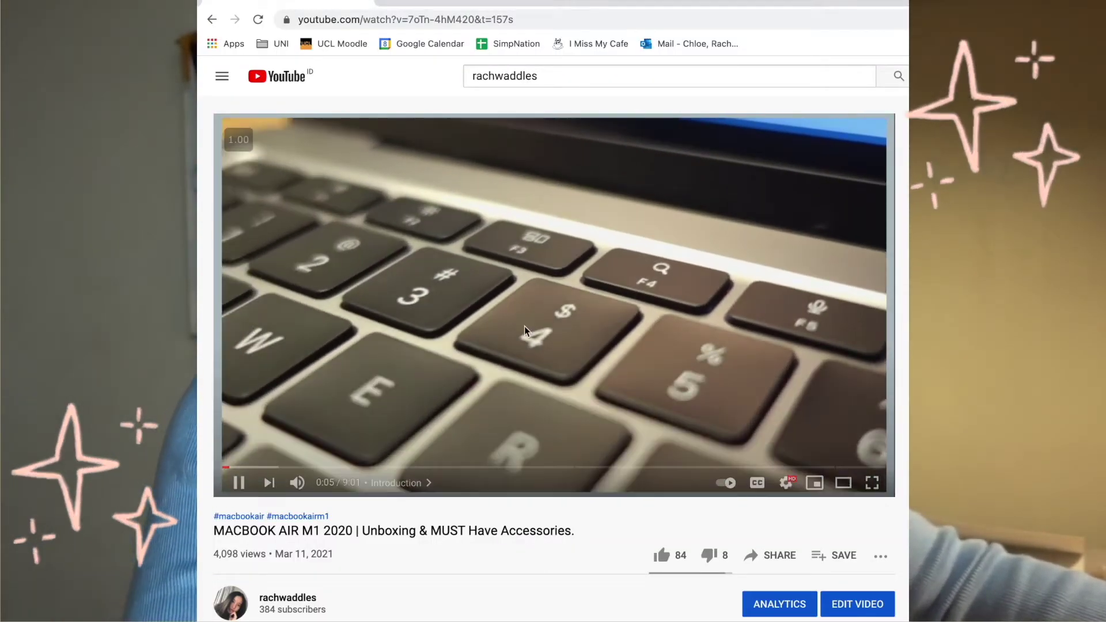
Like the MACBOOK AIR M1 2020 unboxing video on YouTube
left_click(661, 556)
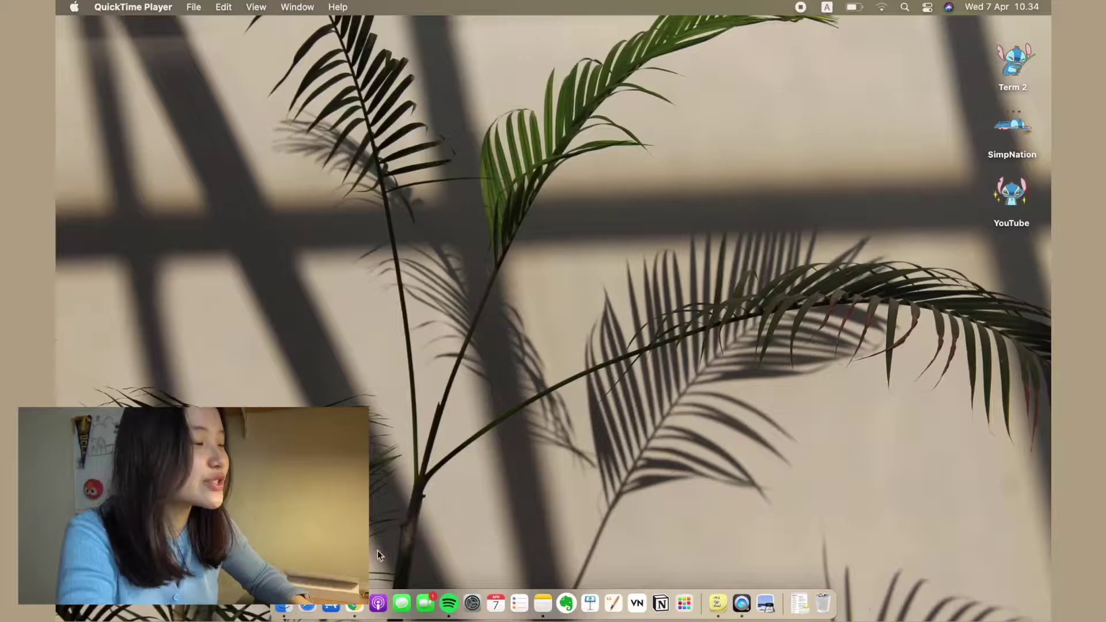
Open a new Chrome window on pinterest.com and maximise it
left_click(353, 606)
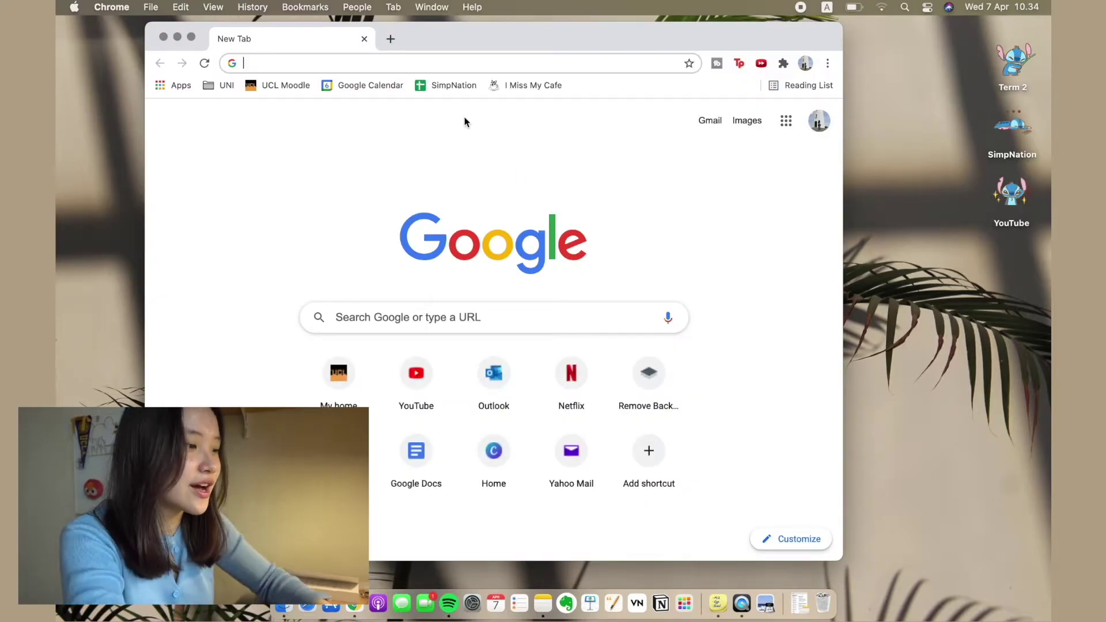
type("pinterest.com")
key("Return")
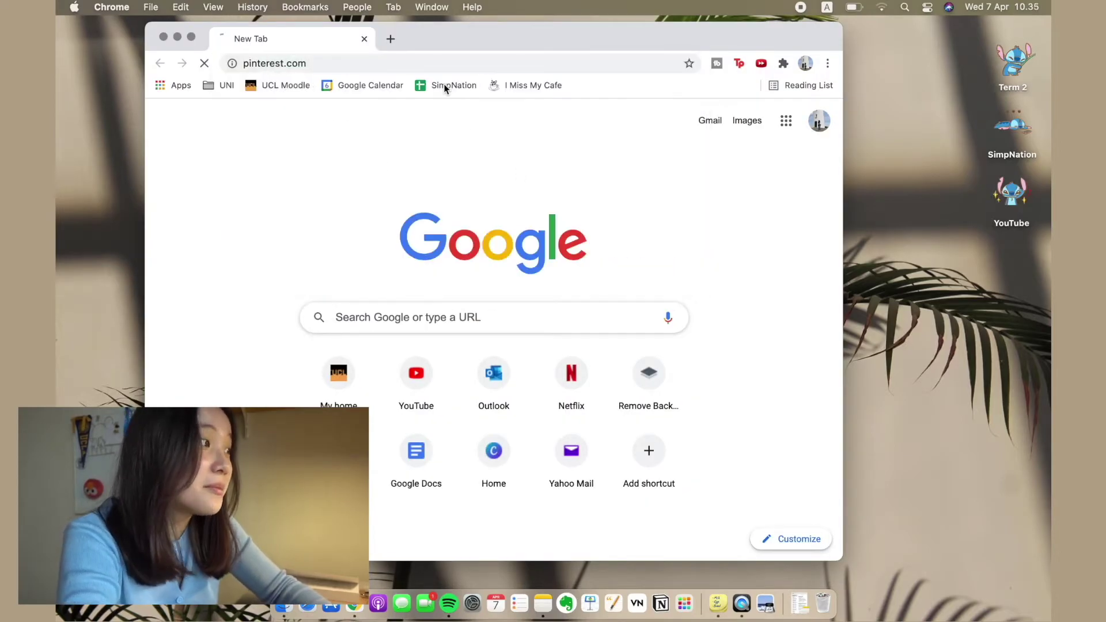
left_click(191, 36)
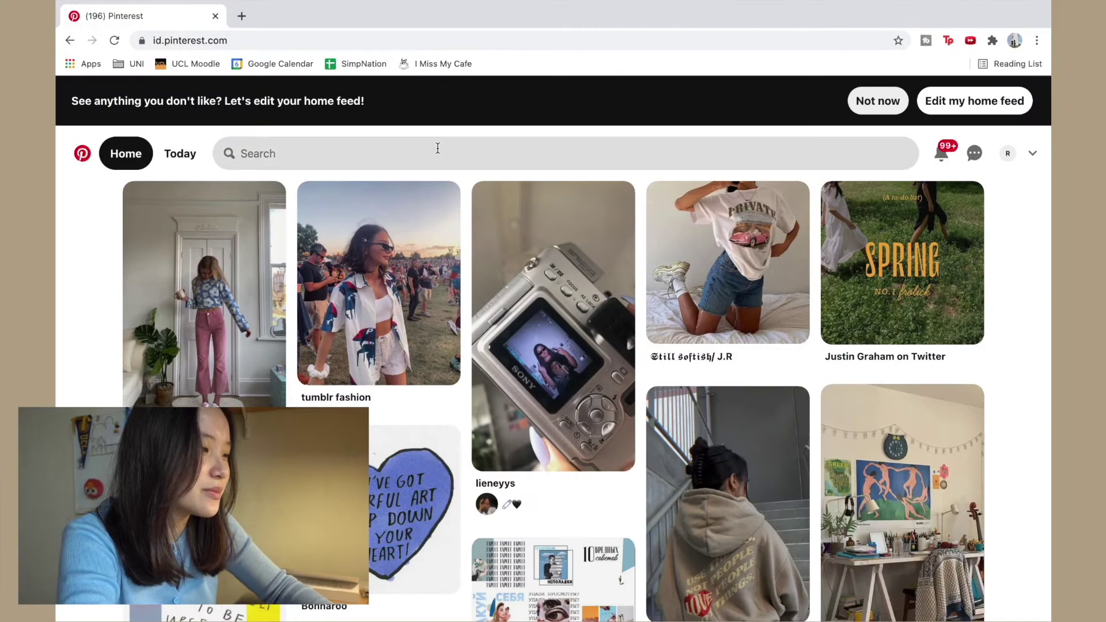
Search Pinterest for 'wallpaper mac aesthetic' and browse the results
left_click(360, 152)
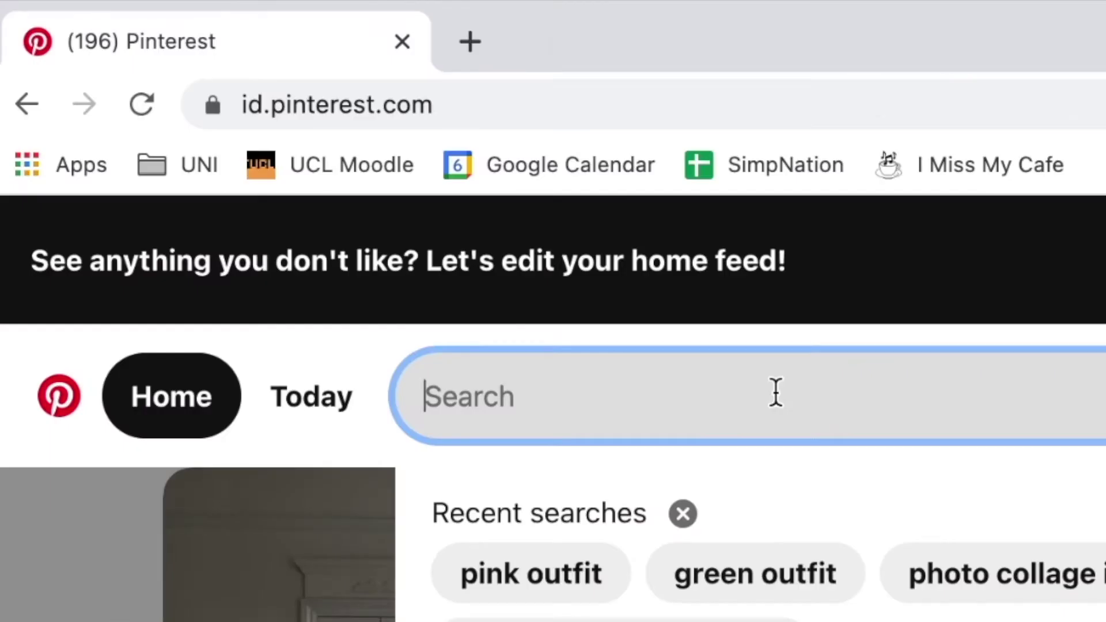
type("wallpaper mac aes")
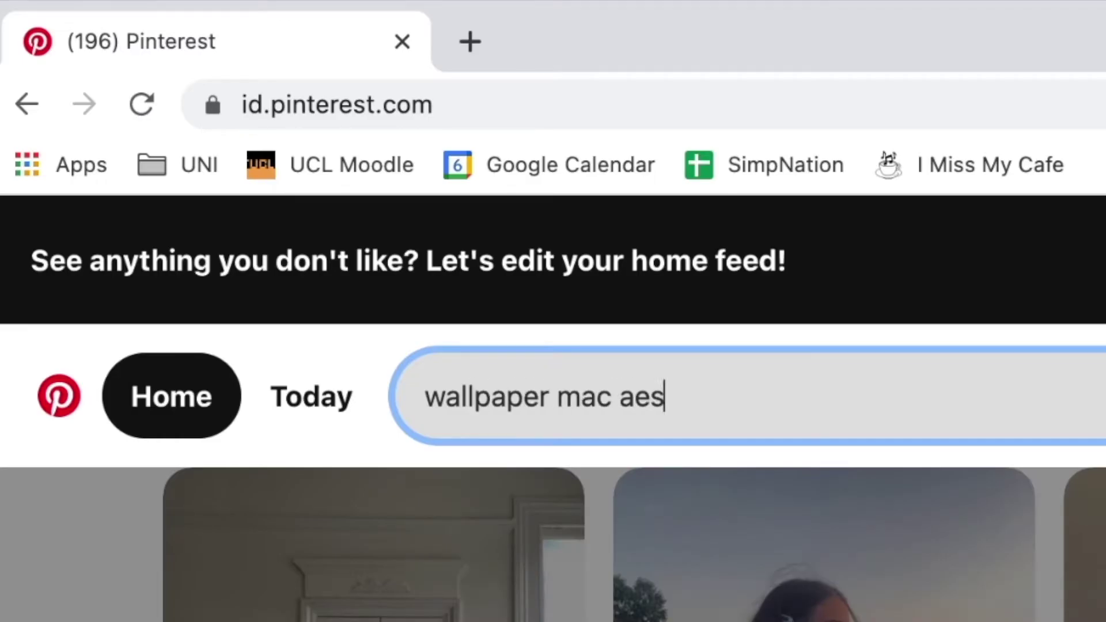
type("thetic")
key("Return")
scroll(751, 448, "down", 2)
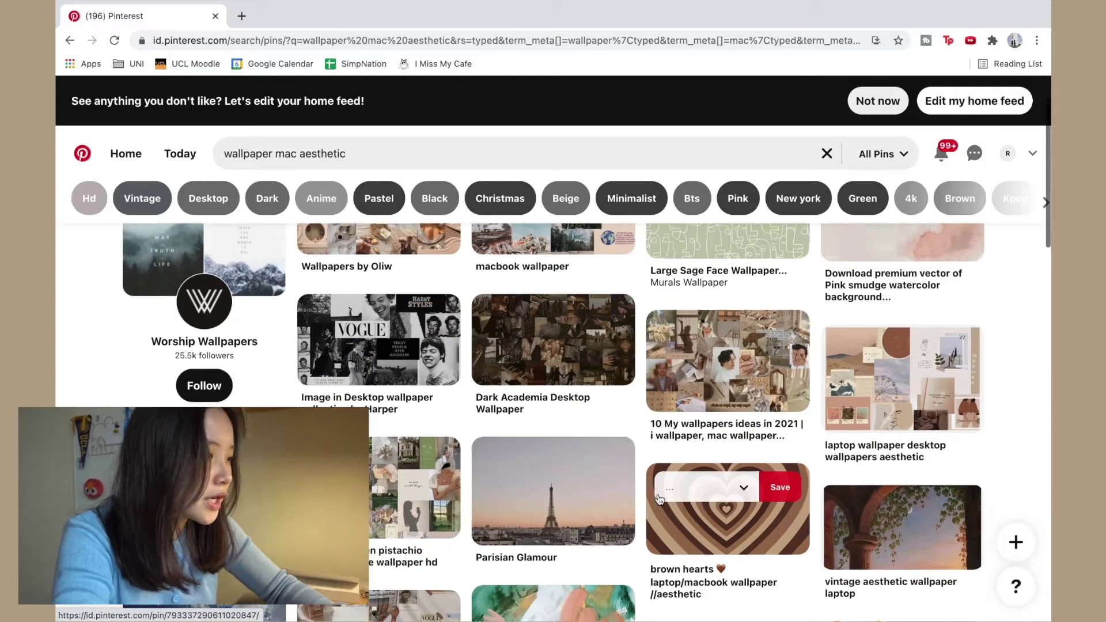
scroll(751, 448, "up", 2)
scroll(751, 447, "down", 6)
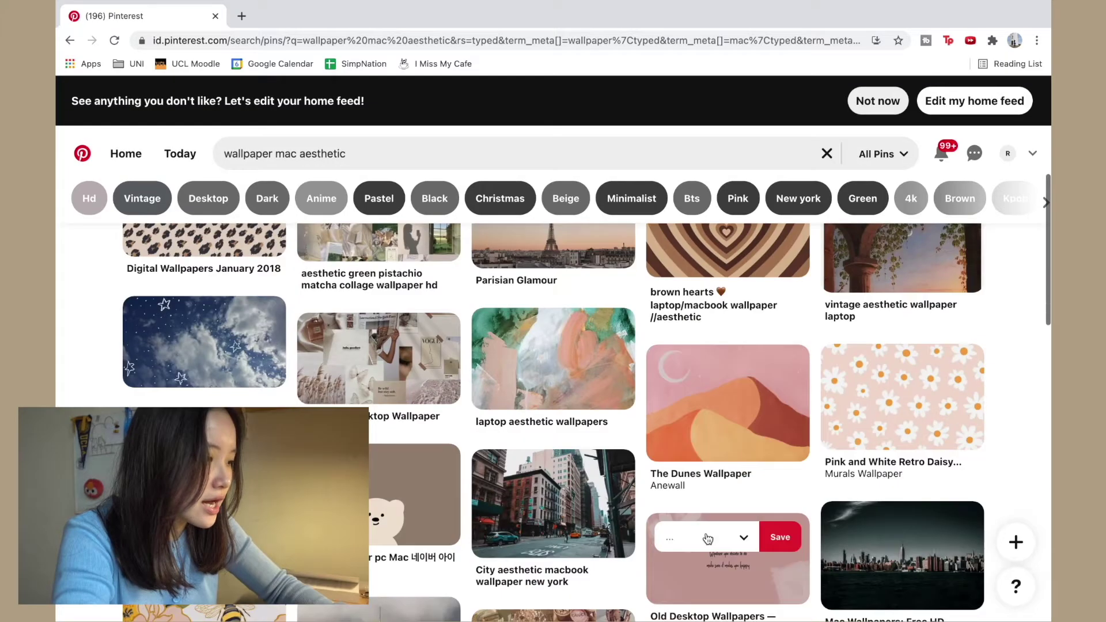
scroll(580, 501, "up", 6)
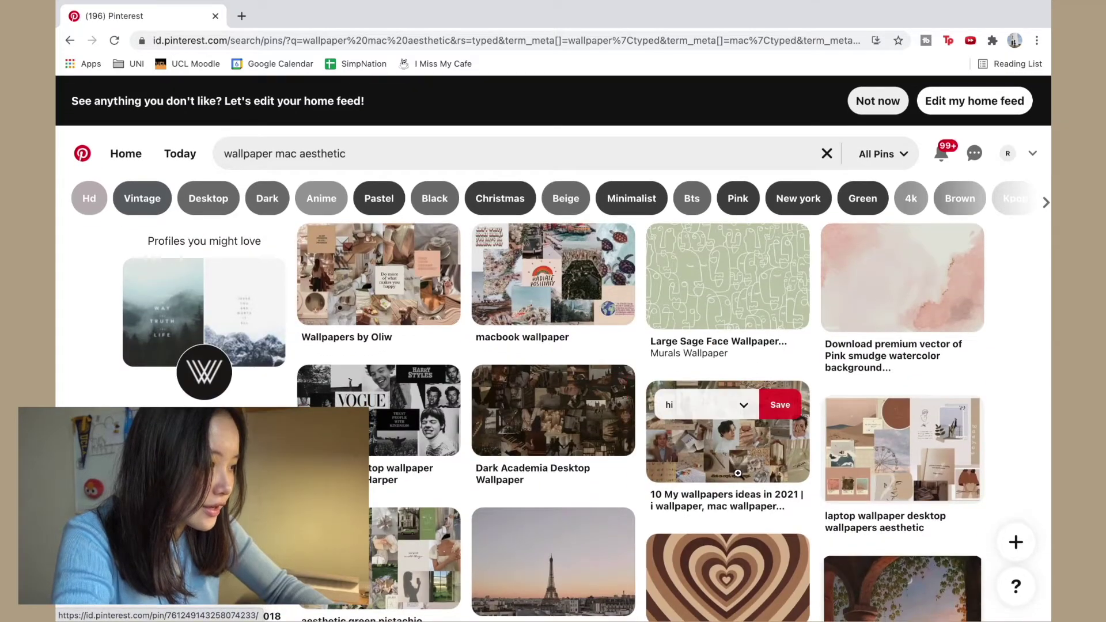
scroll(553, 288, "down", 3)
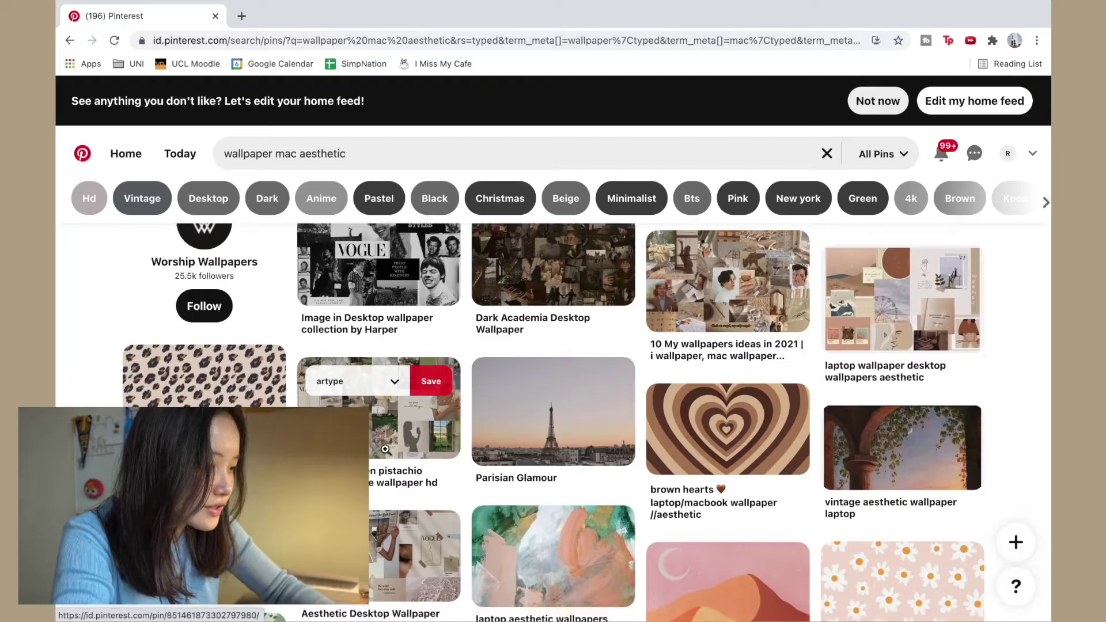
scroll(385, 449, "down", 10)
scroll(621, 315, "up", 2)
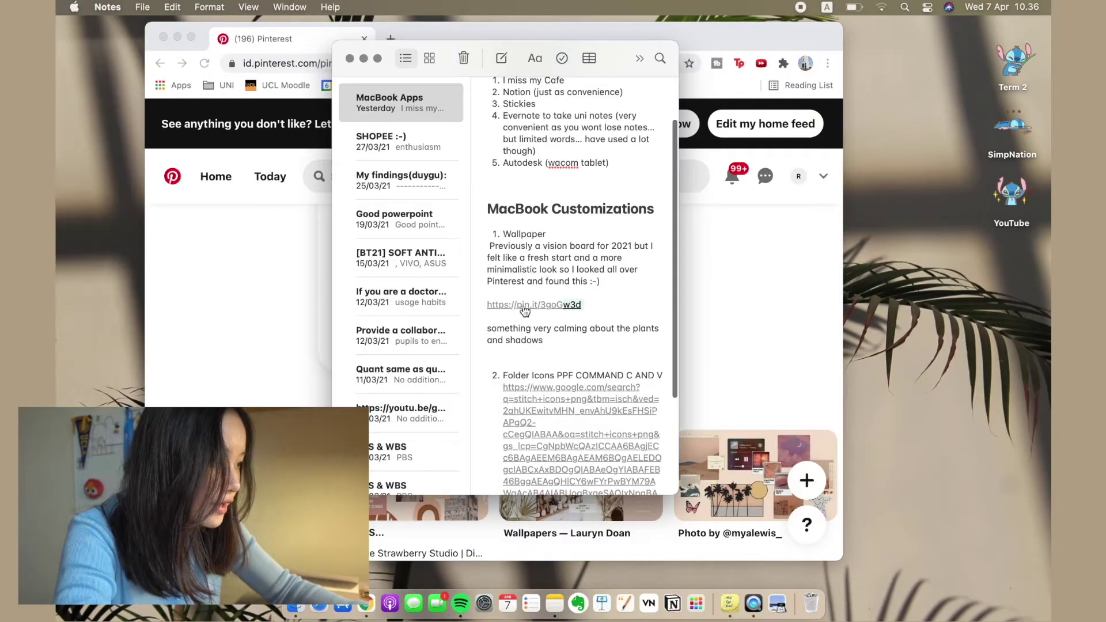
Open the saved pin.it link to the palm-and-shadow wallpaper pin and compare it with the other pin
left_click(579, 305)
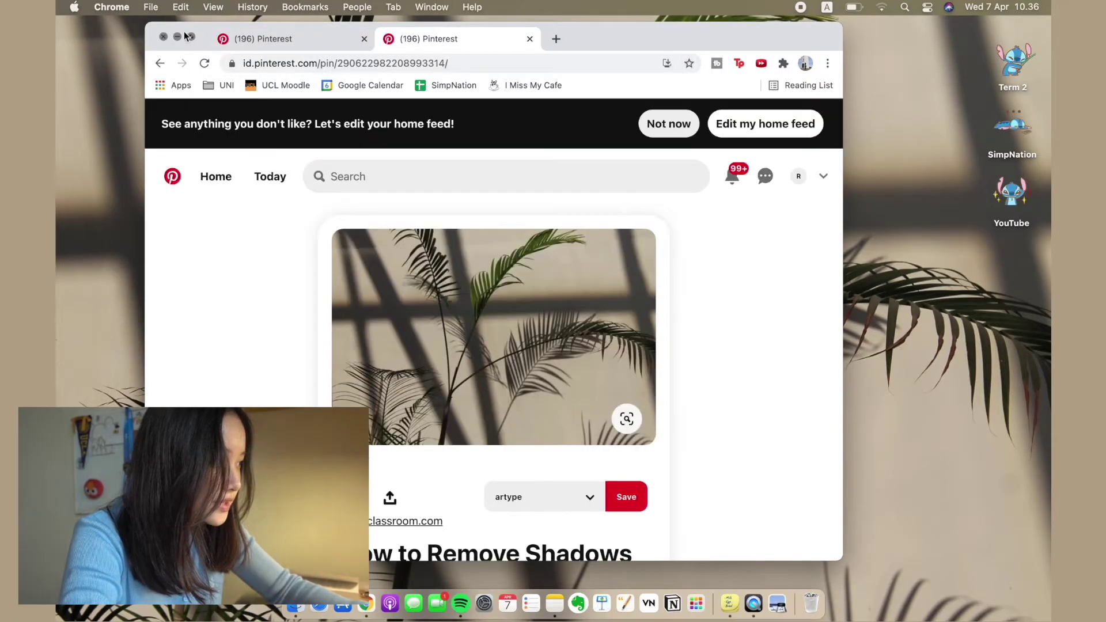
scroll(501, 541, "down", 10)
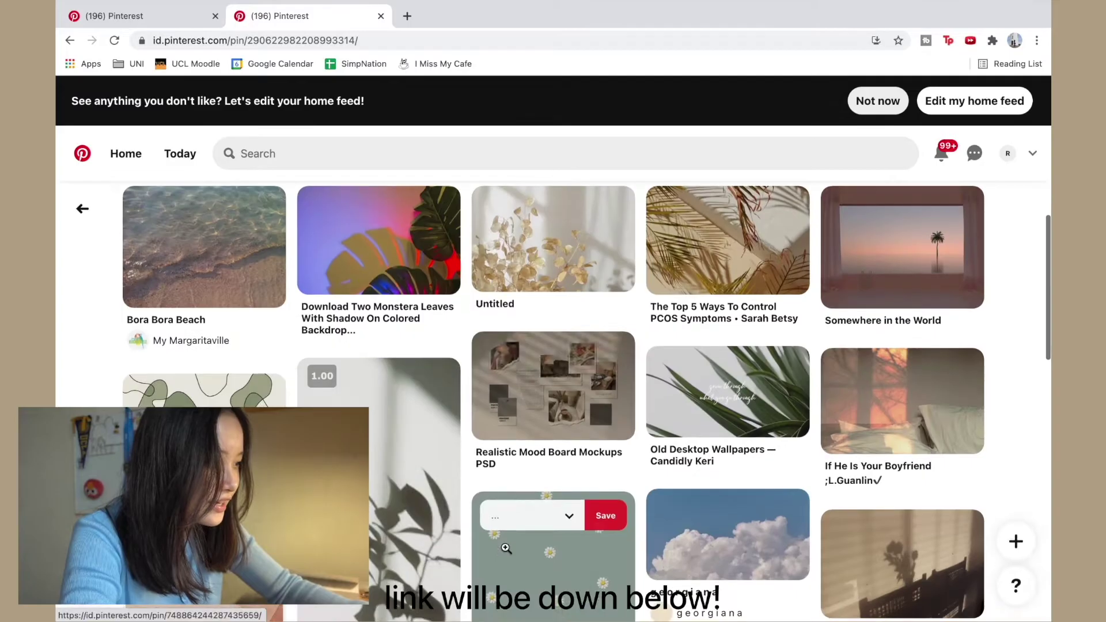
scroll(582, 359, "up", 10)
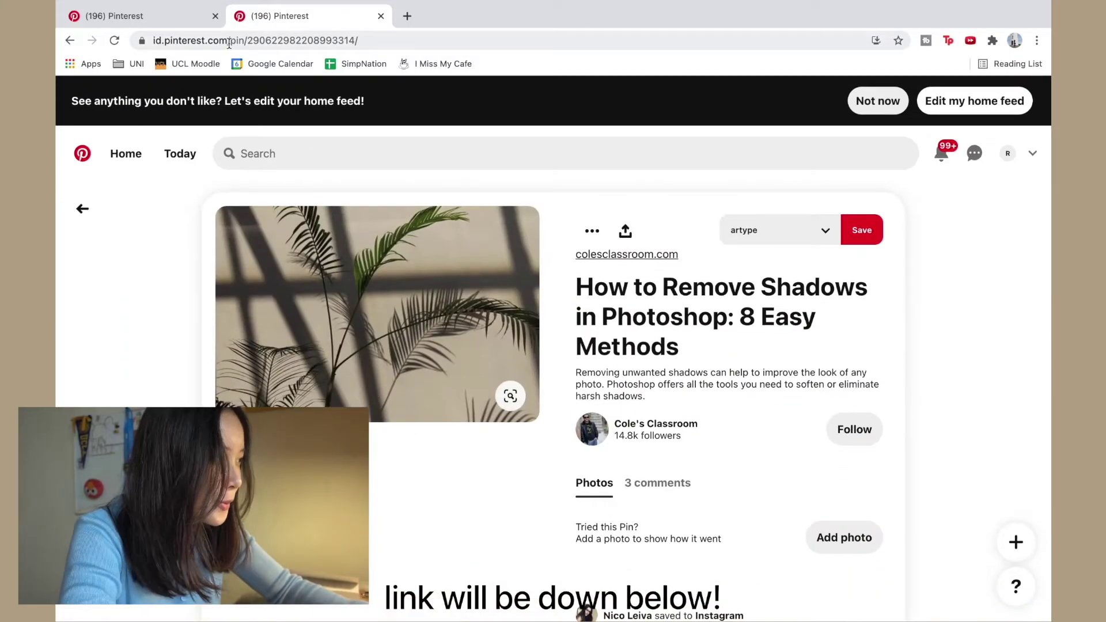
left_click(177, 21)
scroll(437, 392, "up", 8)
scroll(439, 395, "down", 1)
scroll(466, 401, "up", 2)
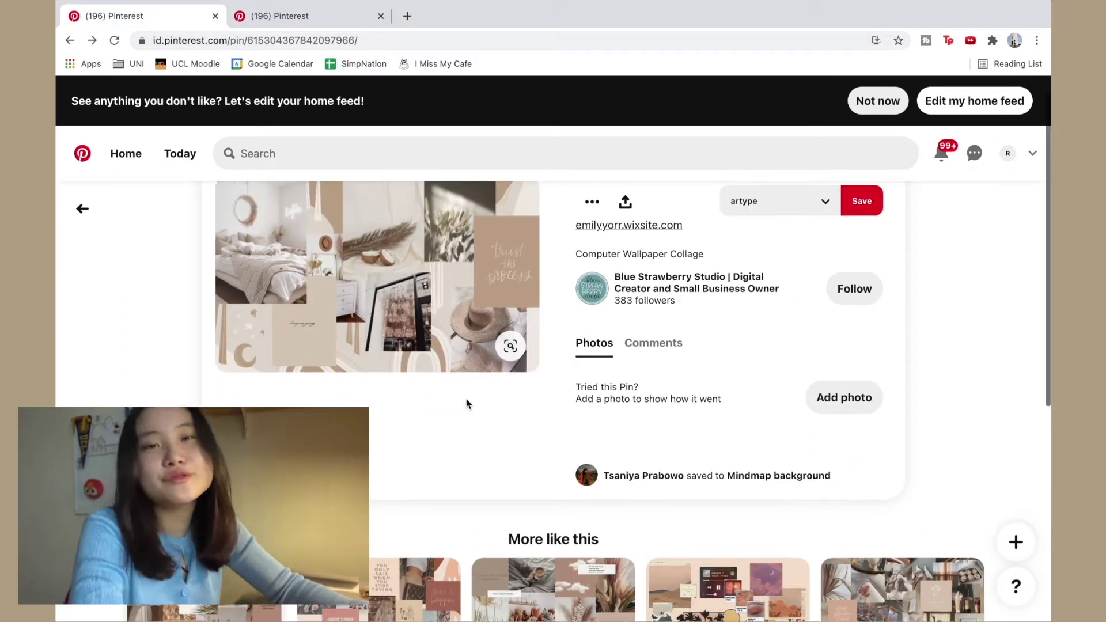
scroll(576, 345, "down", 7)
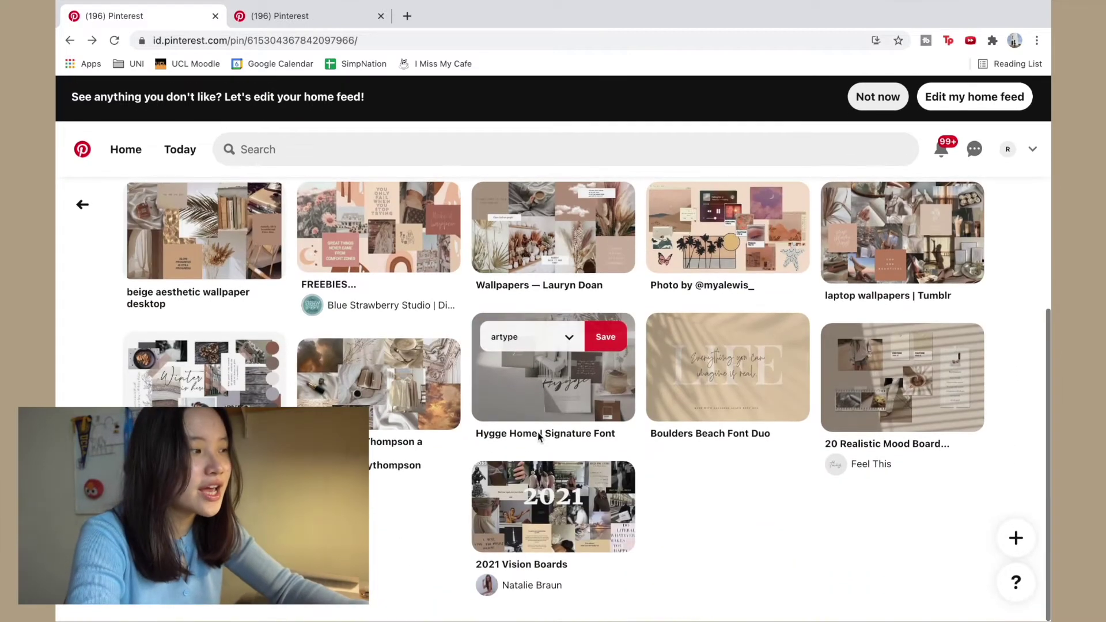
scroll(432, 345, "up", 2)
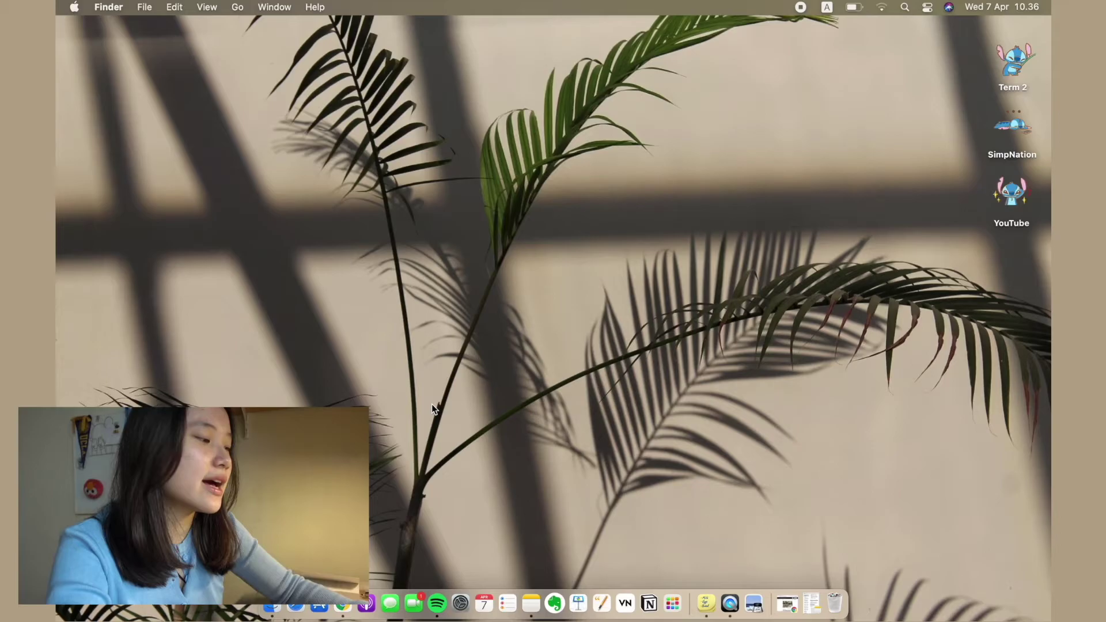
Highlight the three custom desktop icons, deselect them, and bring Chrome back to the front
left_click_drag(969, 35, 1031, 236)
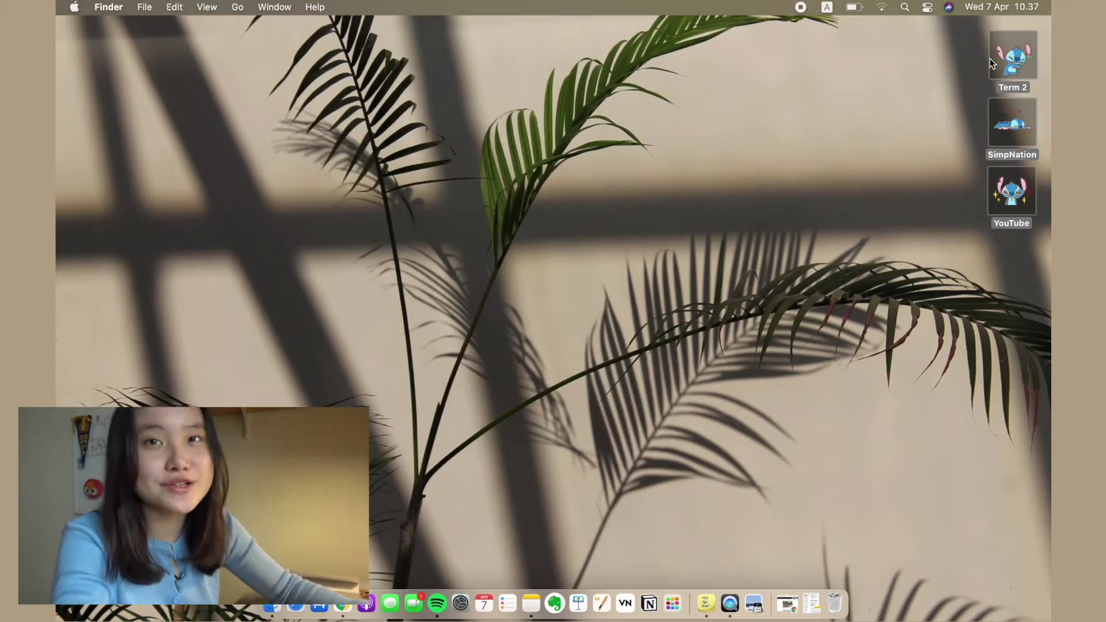
left_click(912, 76)
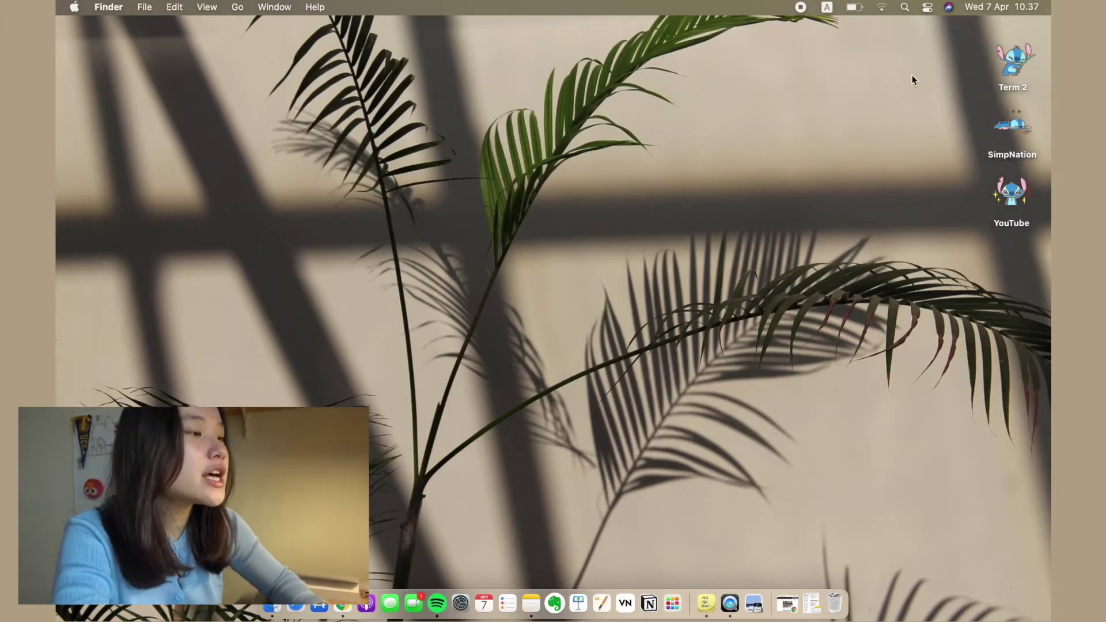
left_click(344, 606)
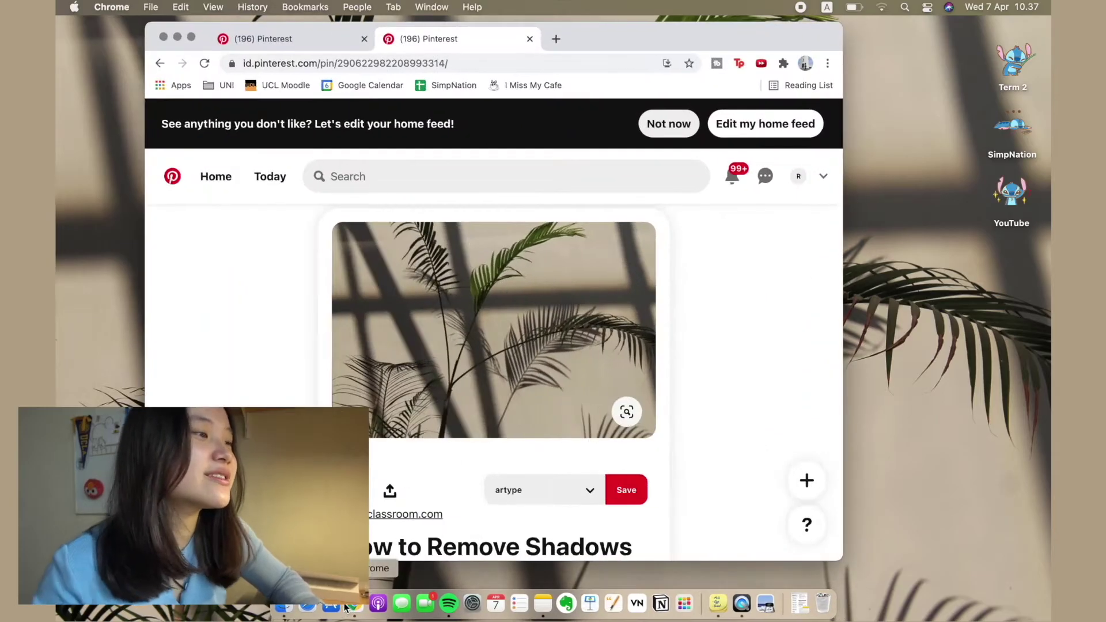
Search Google Images for 'stitch icons png', preview the Stitch OK image, and leave full screen
left_click(530, 38)
left_click_drag(481, 65, 245, 65)
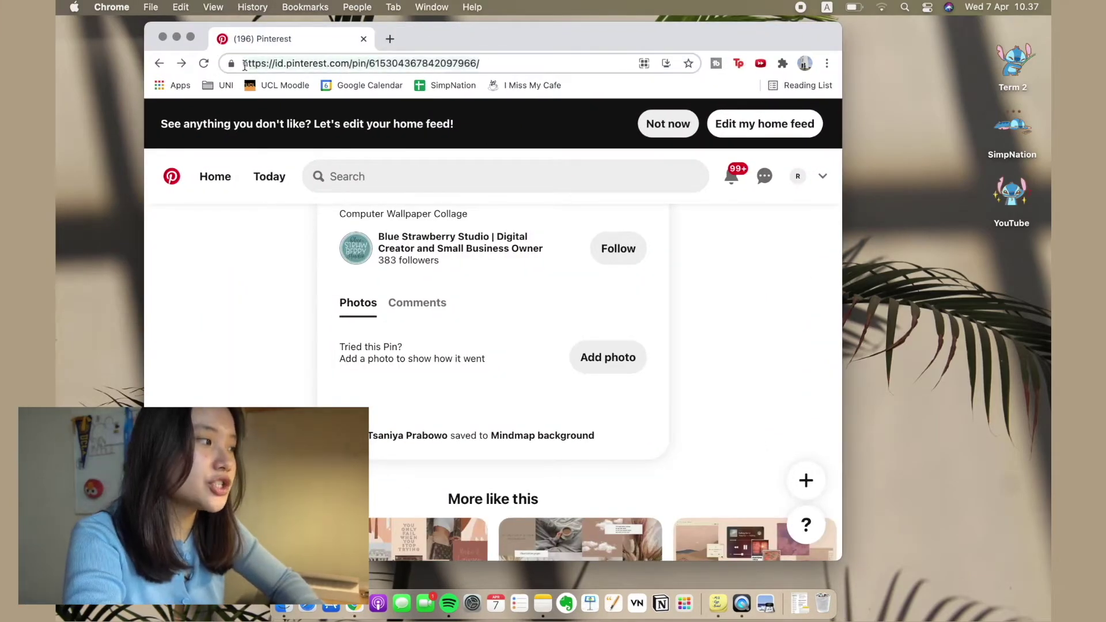
type("h")
key("BackSpace")
key("BackSpace")
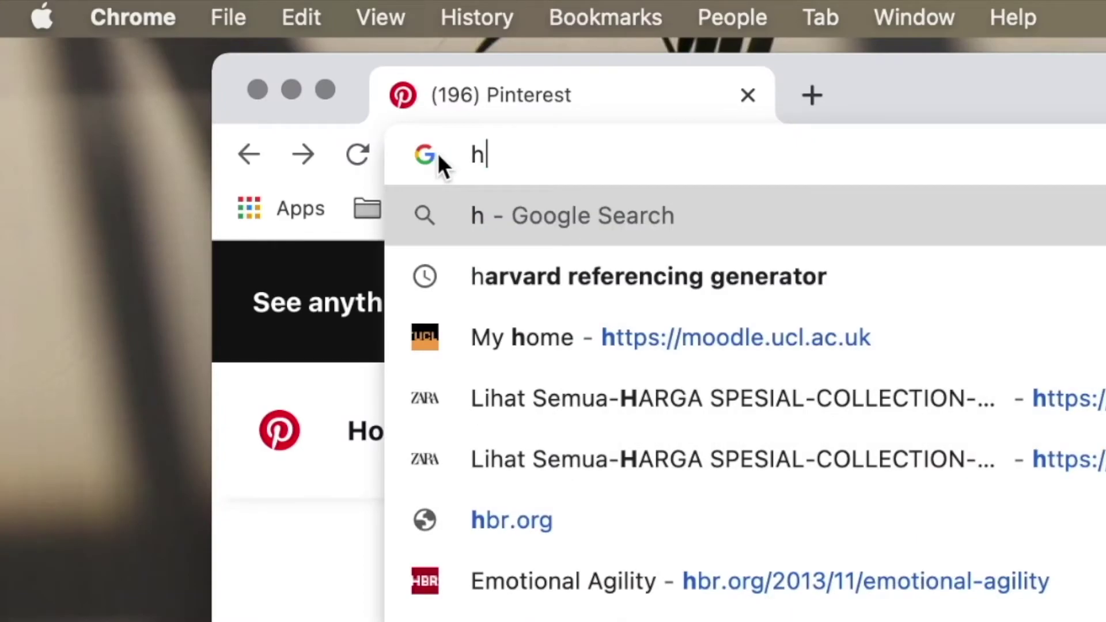
type("stitch icons png")
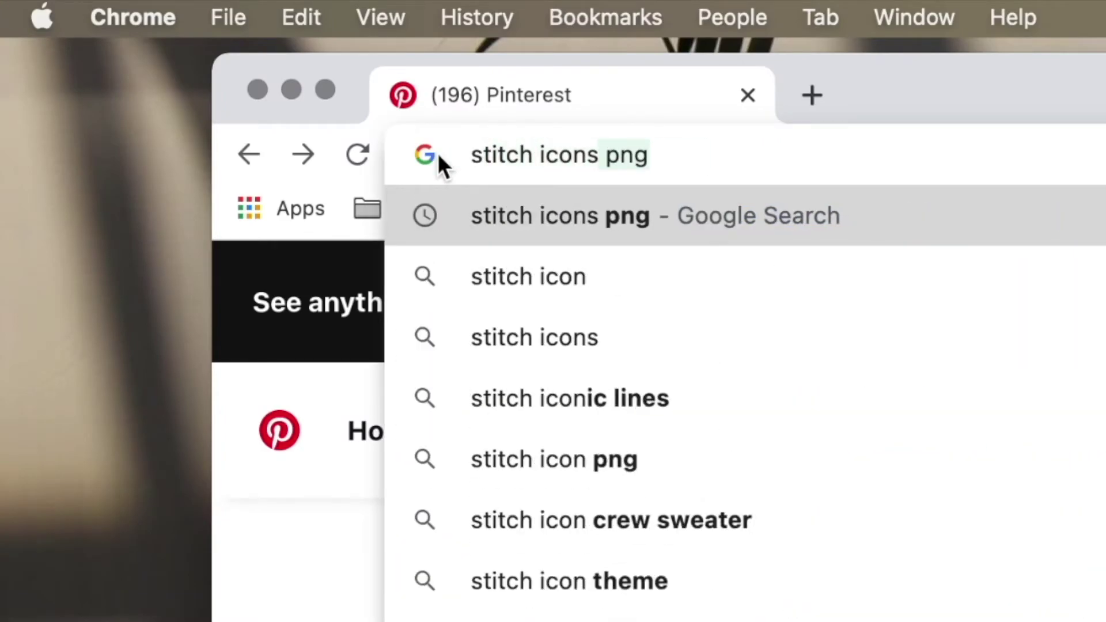
key("Return")
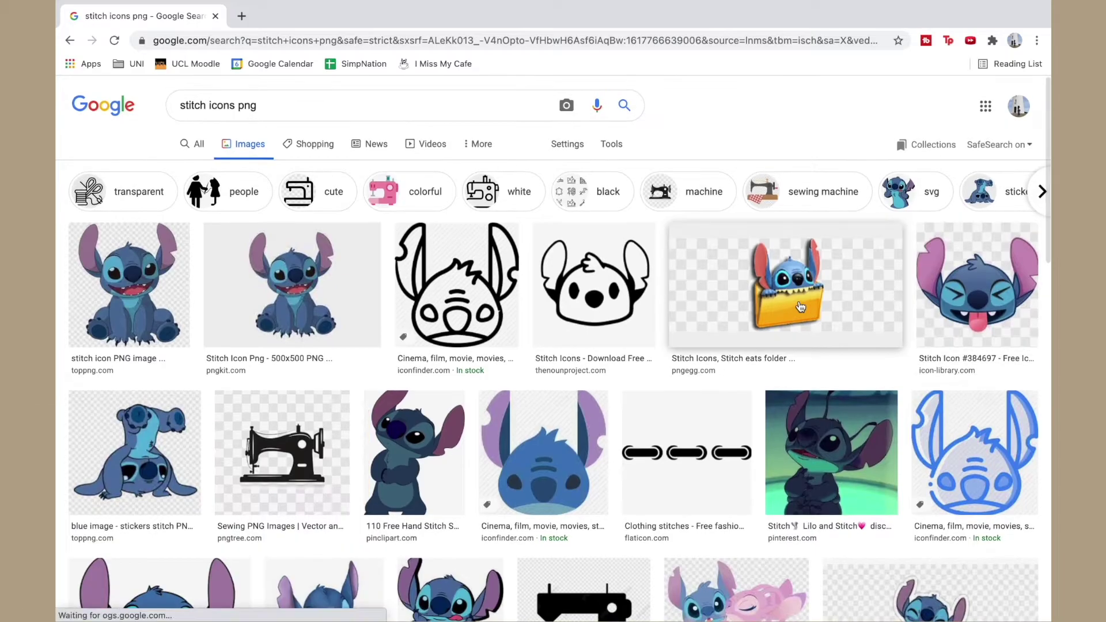
left_click(742, 276)
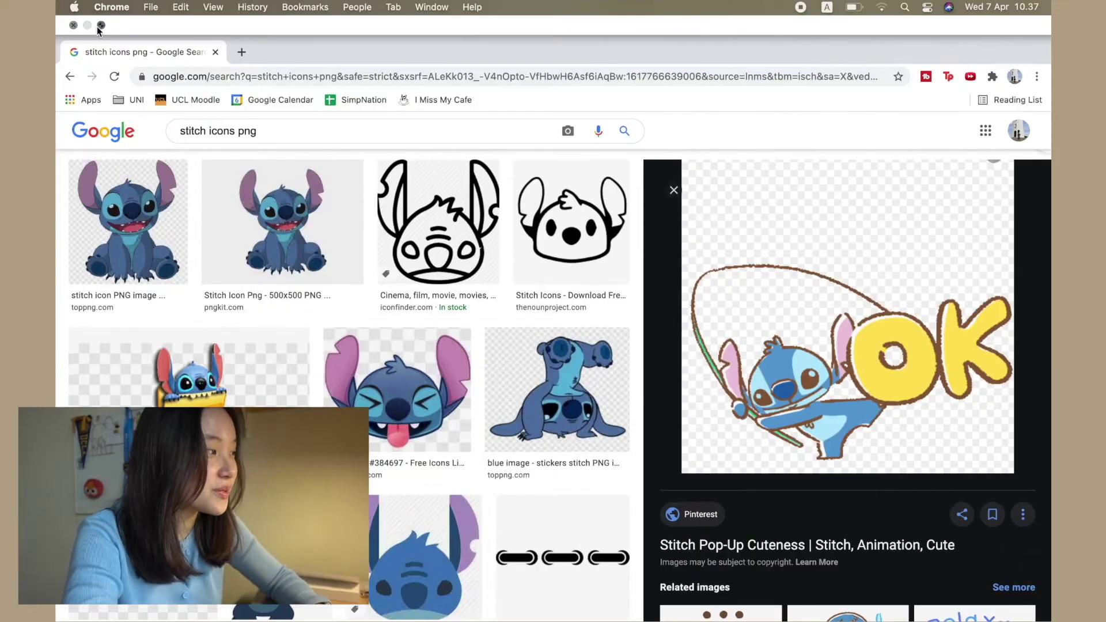
left_click(101, 25)
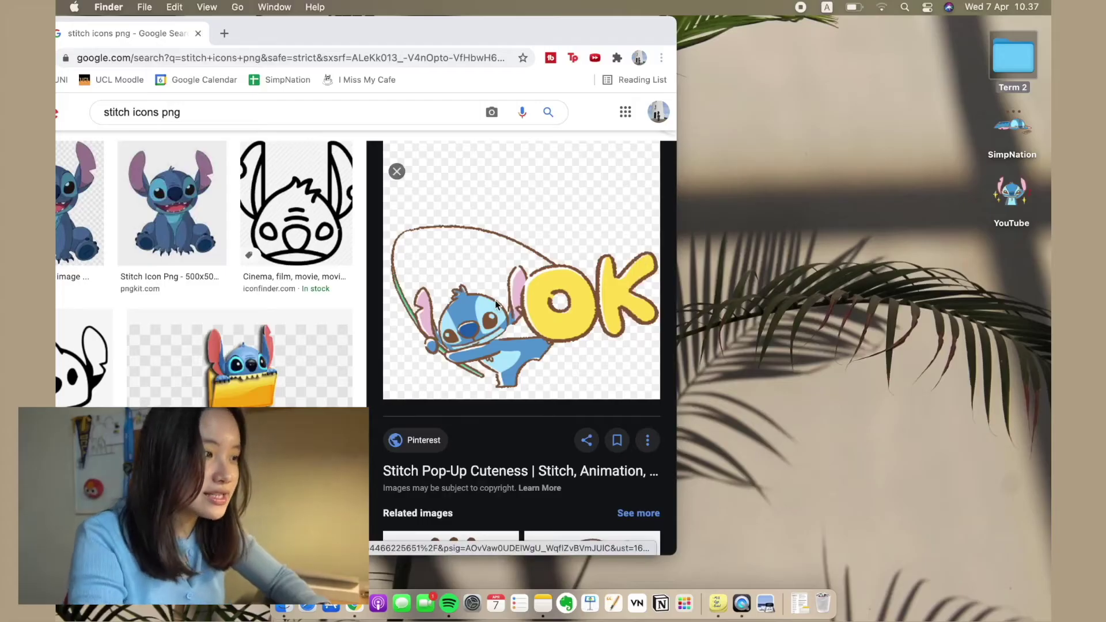
Copy the Stitch OK image and paste it as the Term 2 folder's icon in Get Info
right_click(496, 303)
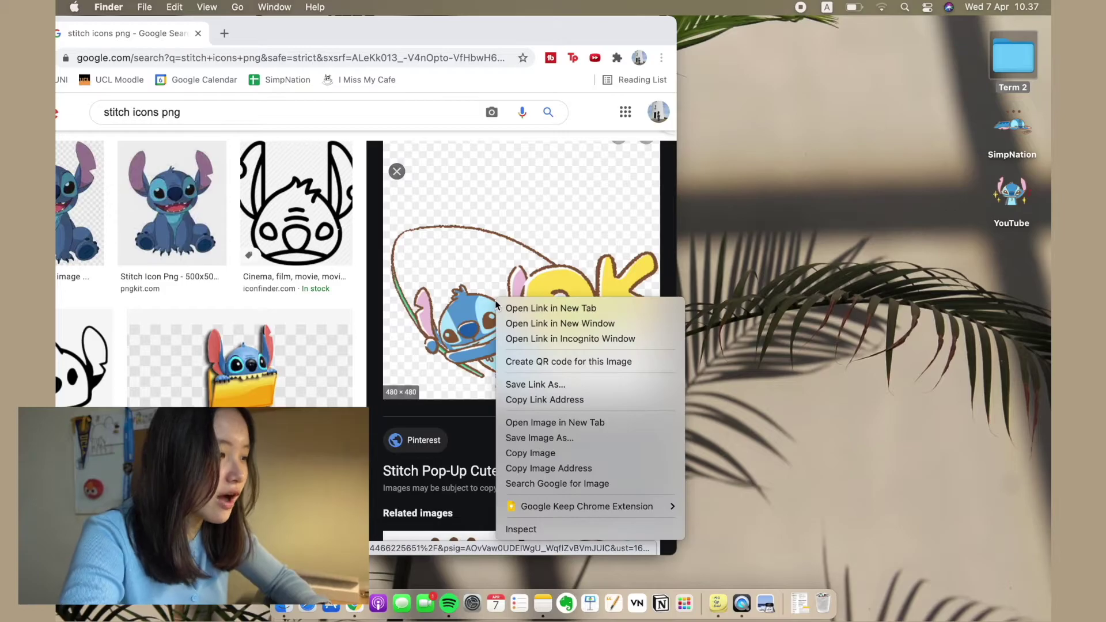
left_click(531, 454)
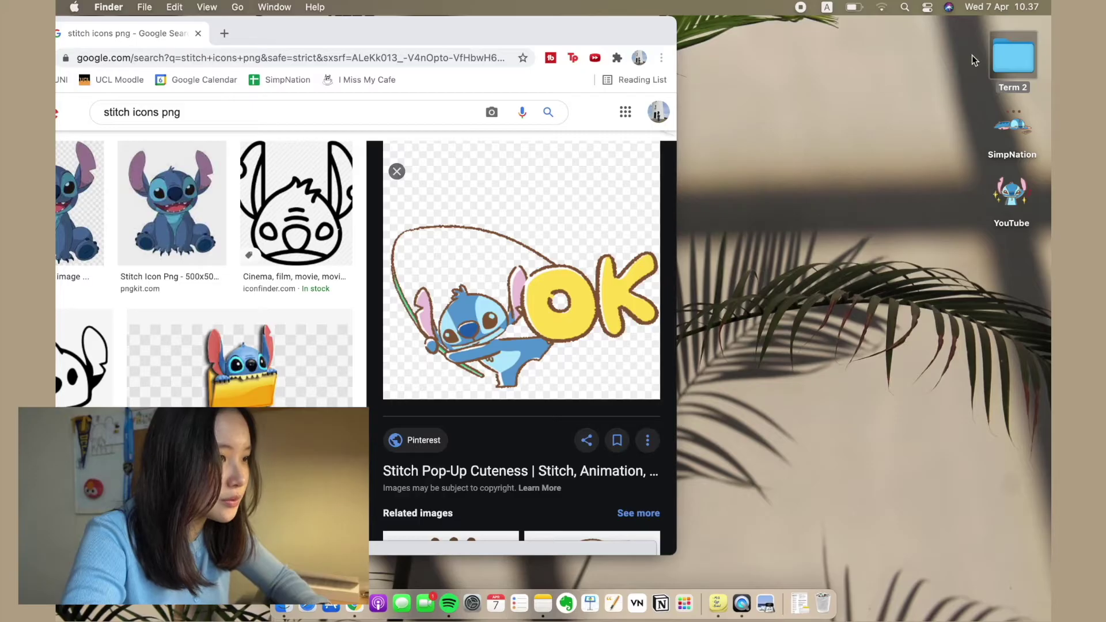
right_click(1000, 58)
left_click(969, 111)
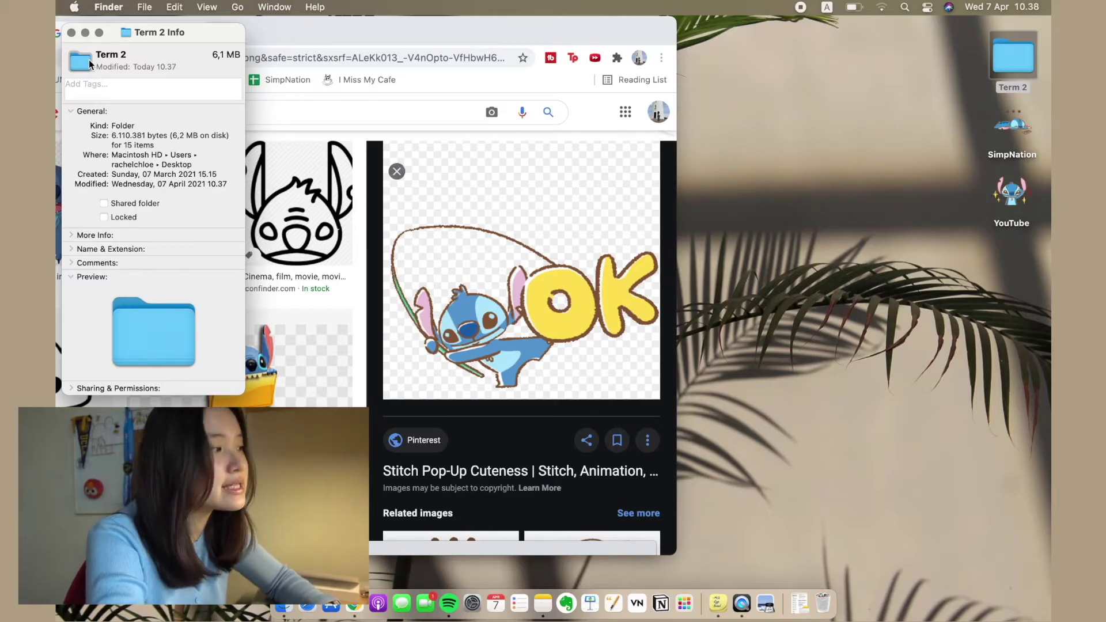
key("super+v")
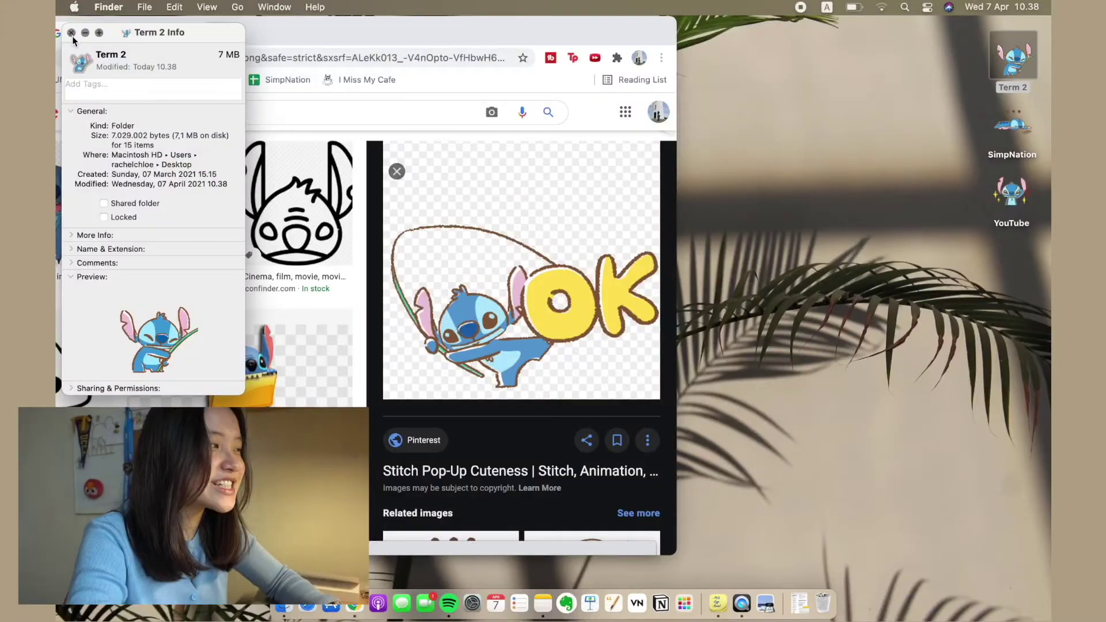
key("super+w")
scroll(569, 265, "down", 5)
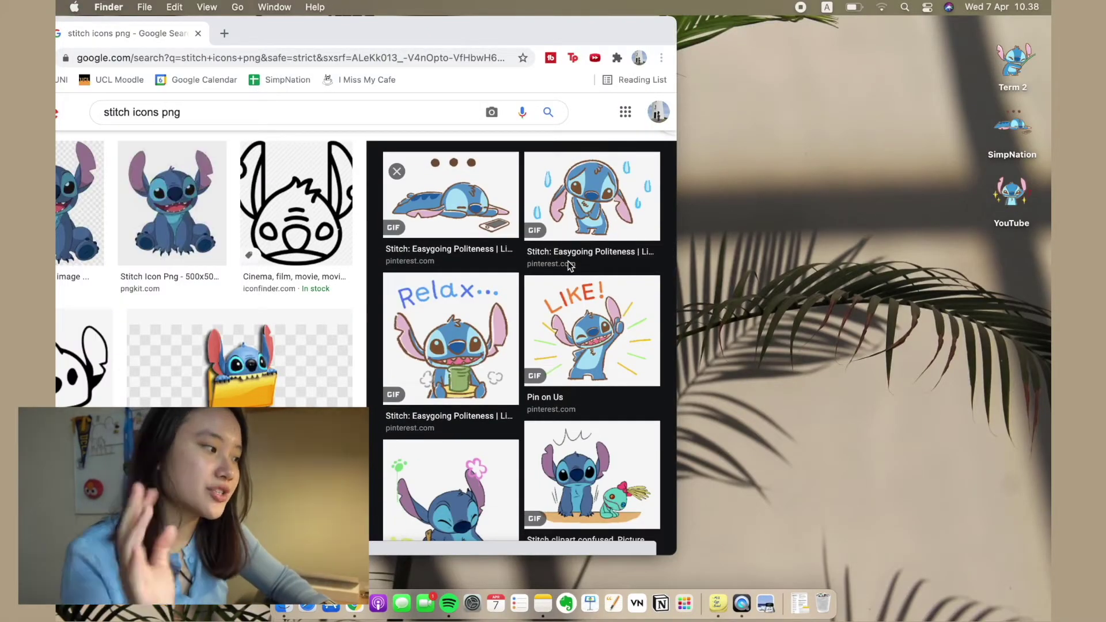
Preview the Stitch-eats-folder result in Google Images and copy the image
left_click(242, 380)
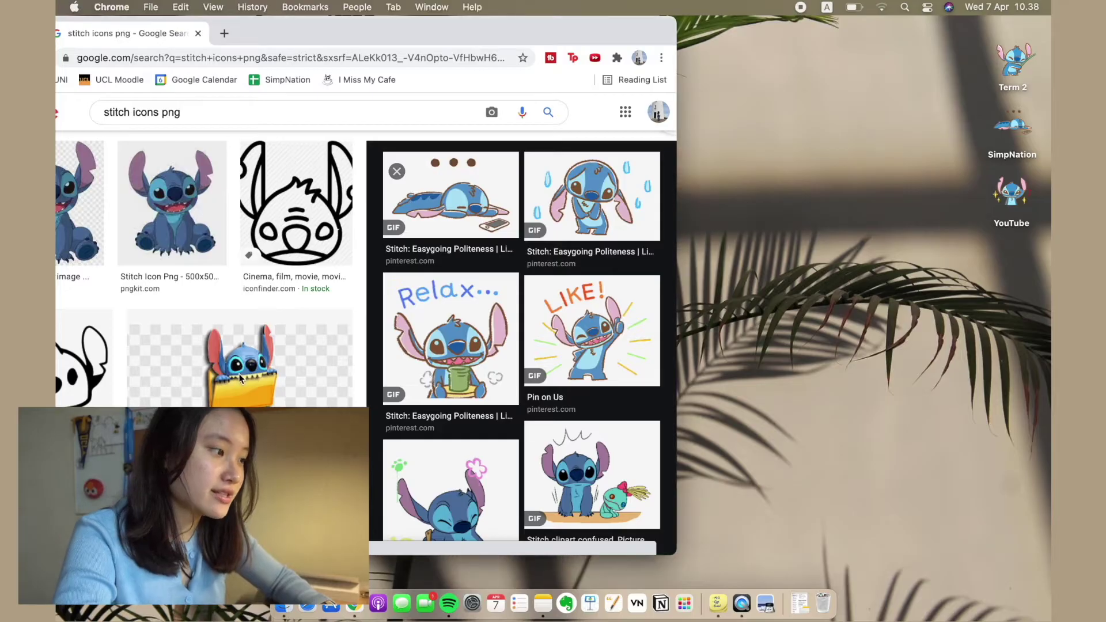
scroll(392, 184, "up", 5)
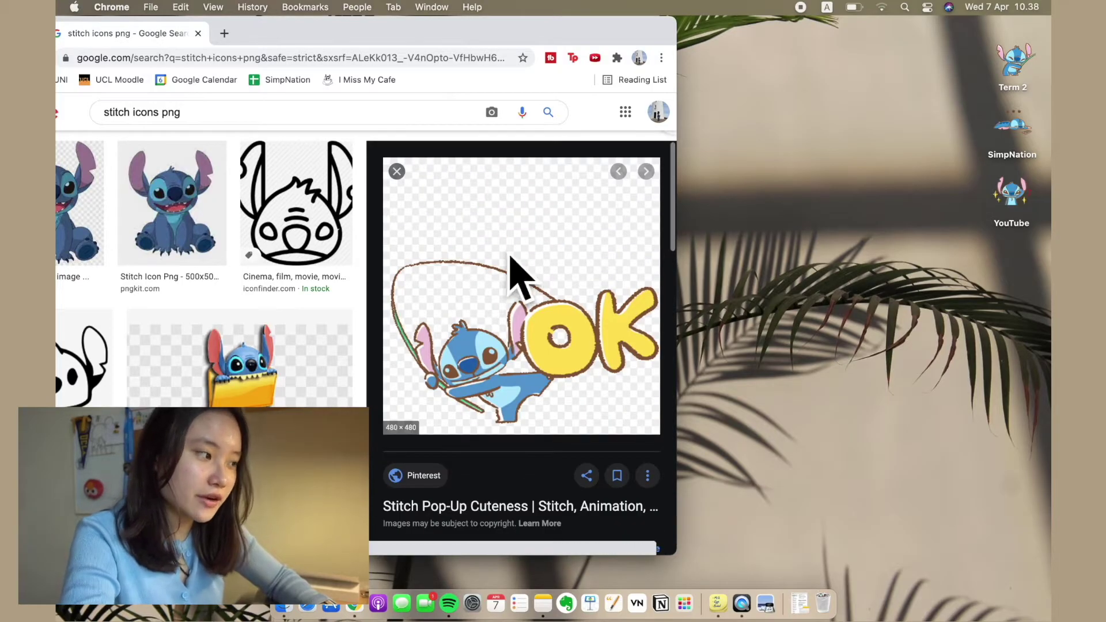
left_click(274, 353)
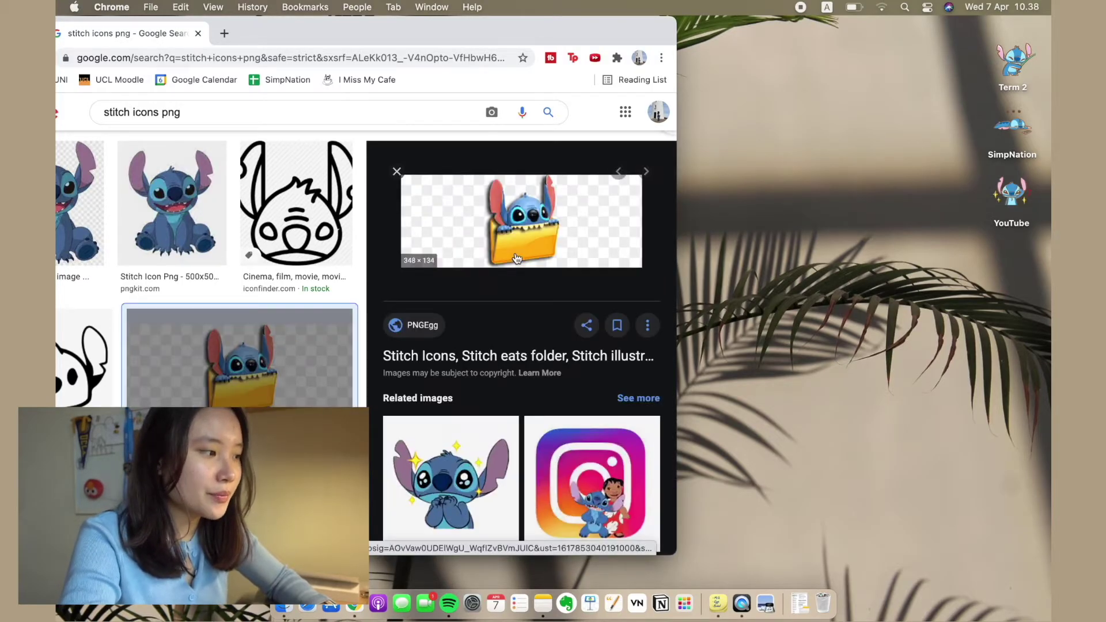
right_click(546, 229)
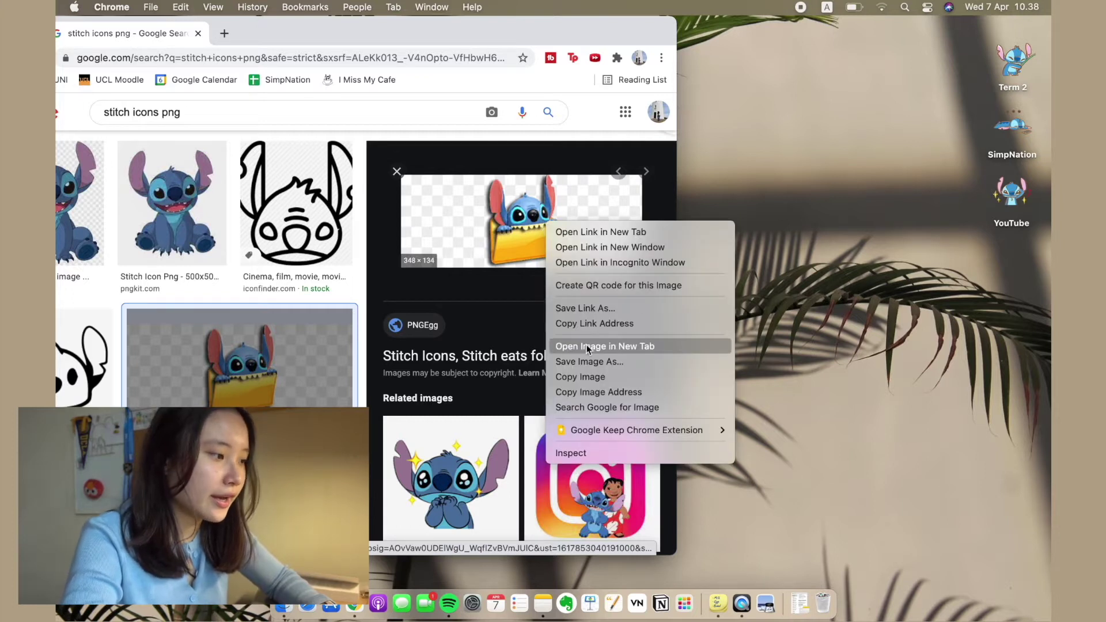
left_click(581, 377)
Paste the Stitch-eats-folder image as the SimpNation icon and close its Info window
key("super+Tab")
key("super+v")
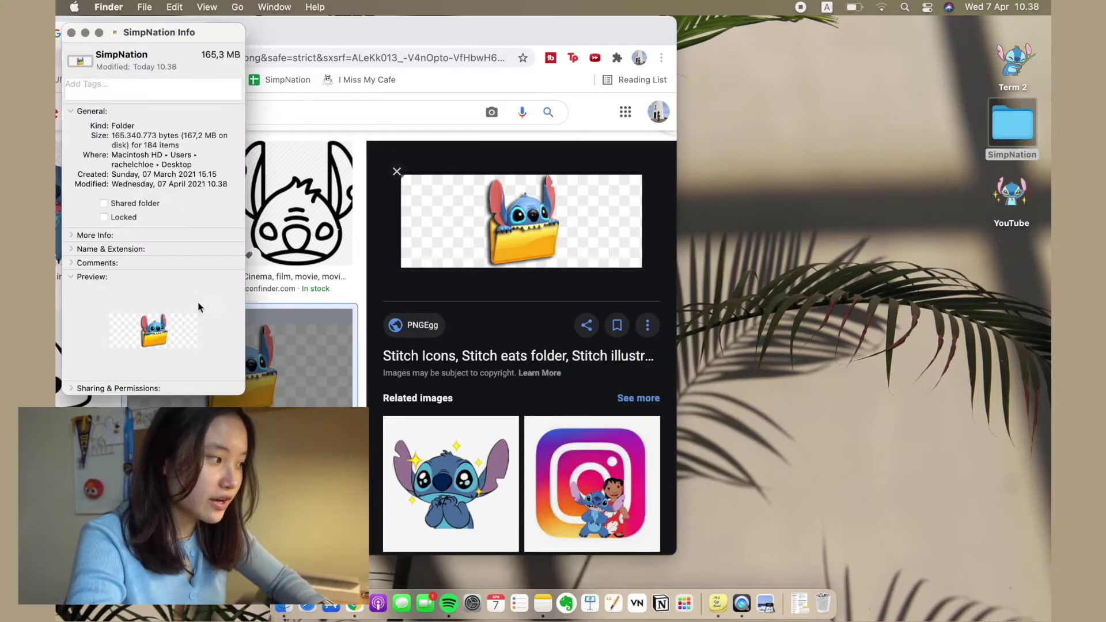
left_click(867, 117)
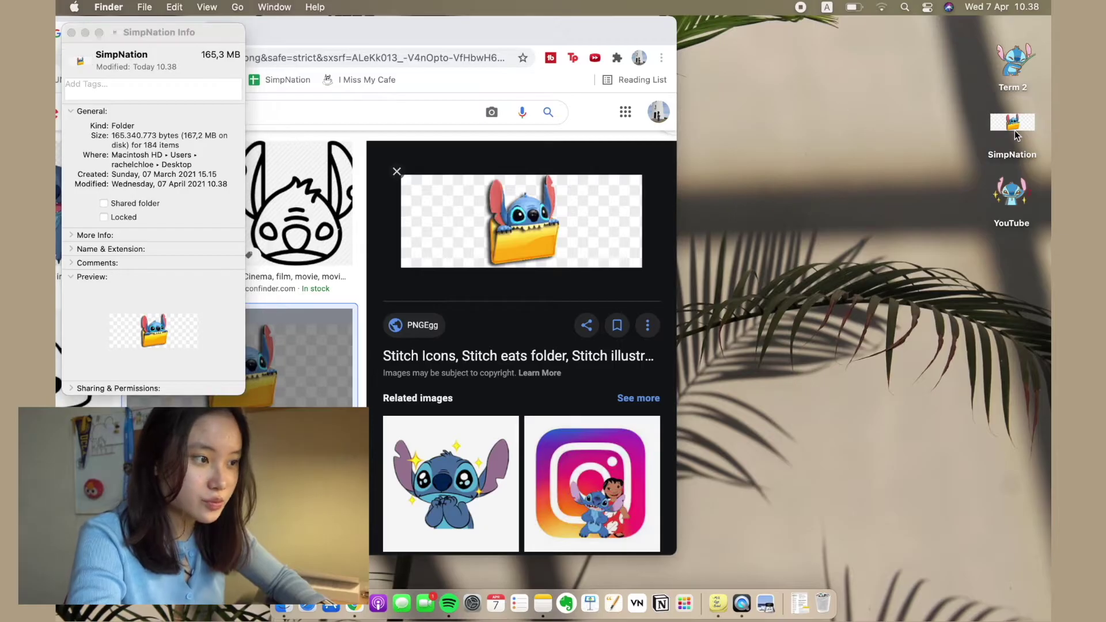
left_click(71, 32)
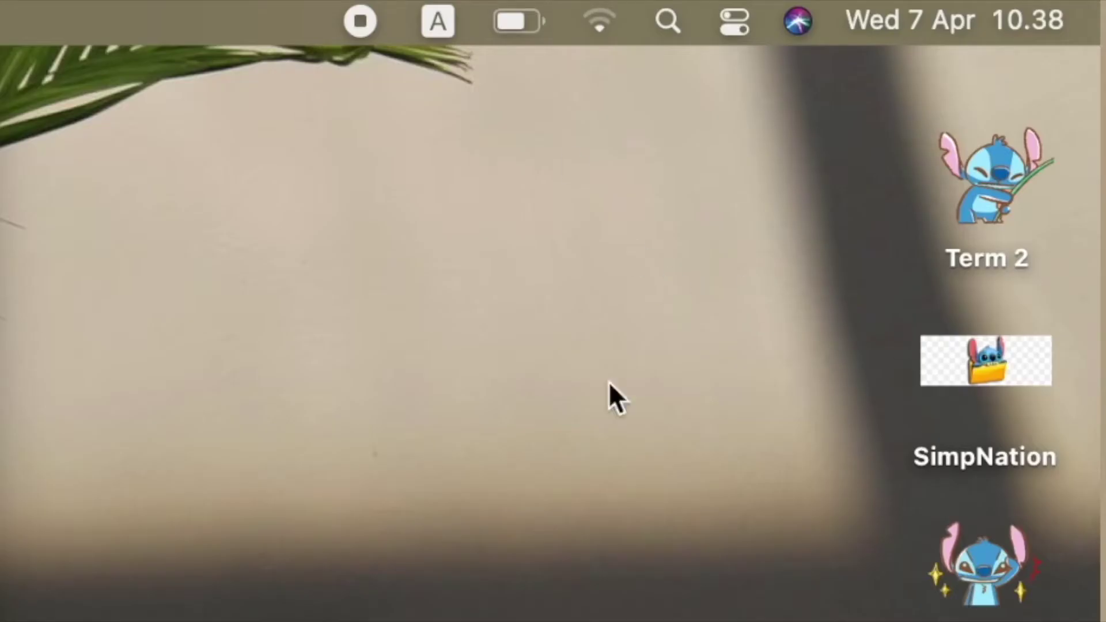
Open remove.bg in a new tab to strip the Stitch image's checkered background
key("super+t")
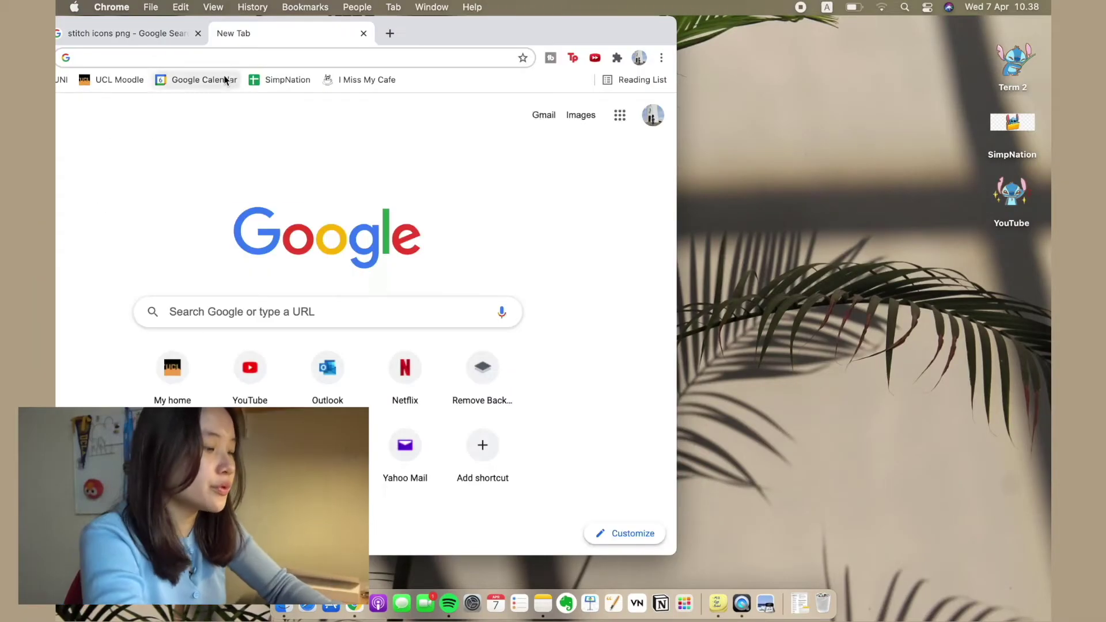
type("remove.bg")
left_click(225, 82)
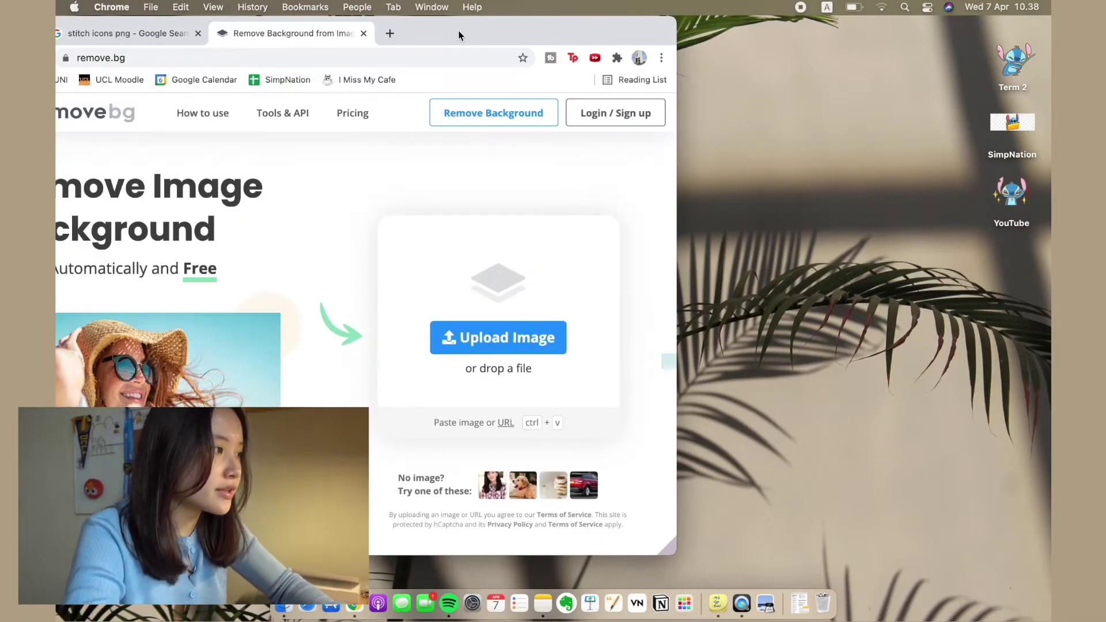
left_click_drag(459, 36, 554, 35)
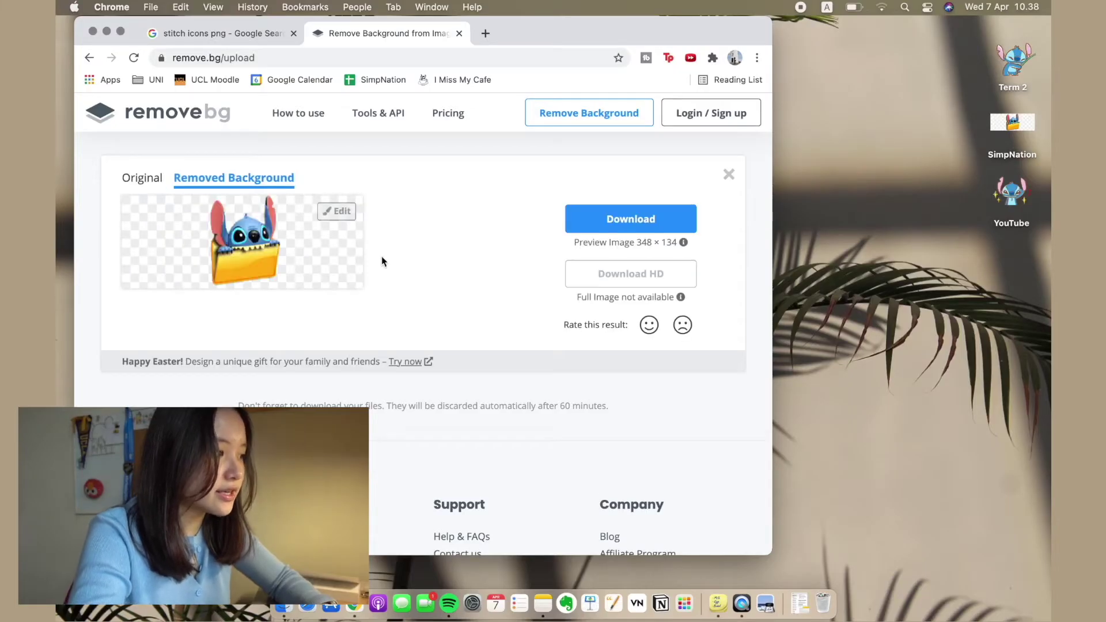
Copy the background-free Stitch image and paste it as the SimpNation folder's icon
right_click(256, 274)
left_click(345, 423)
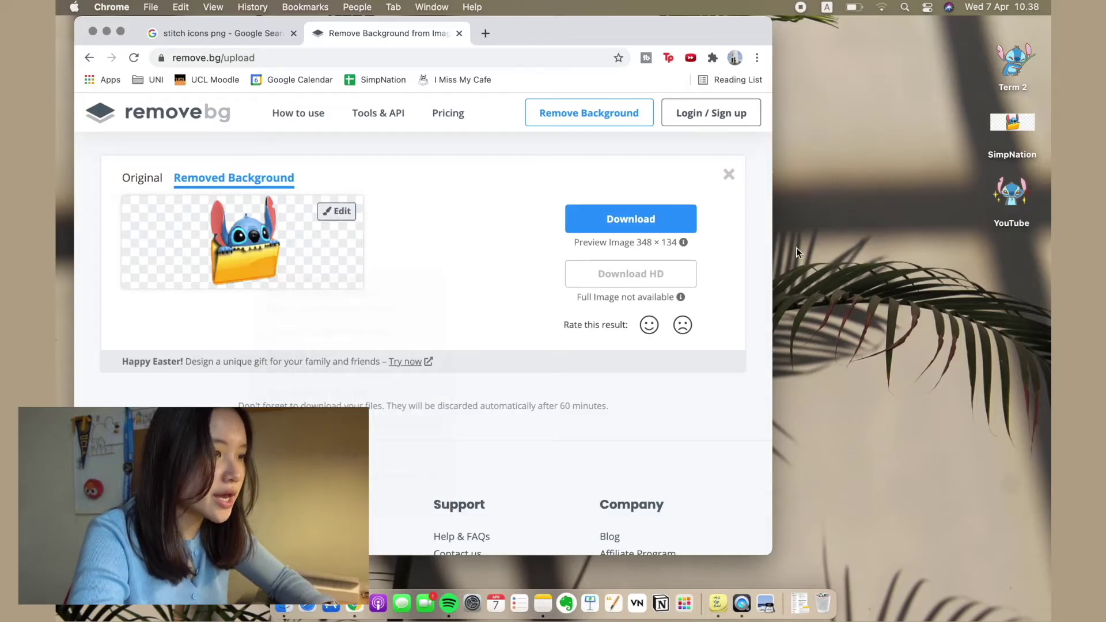
right_click(1017, 125)
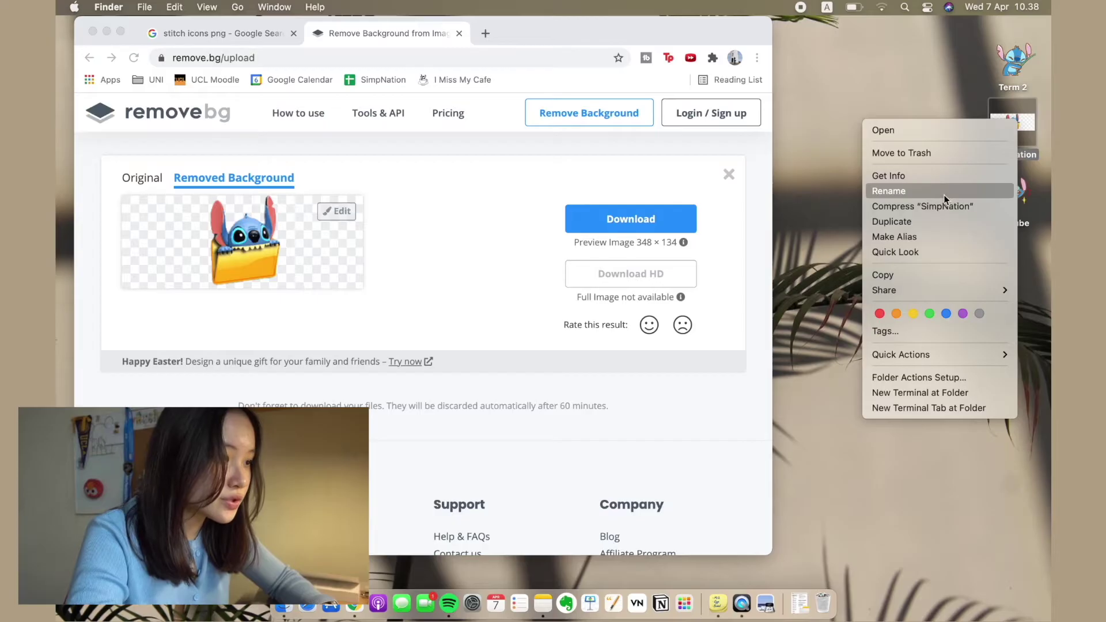
left_click(938, 174)
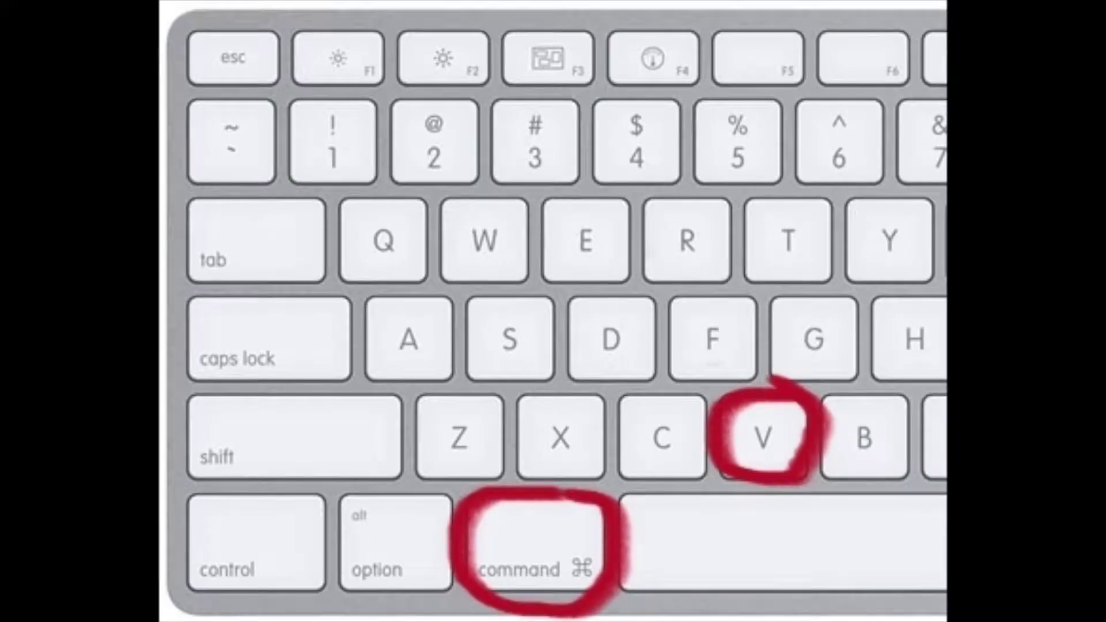
key("super+v")
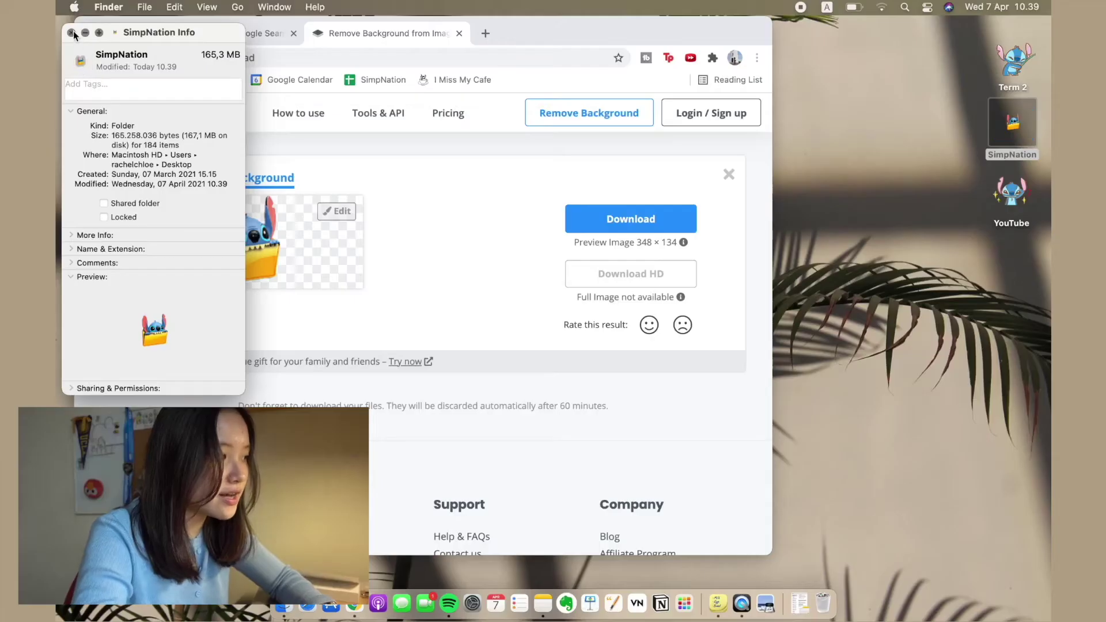
left_click(72, 33)
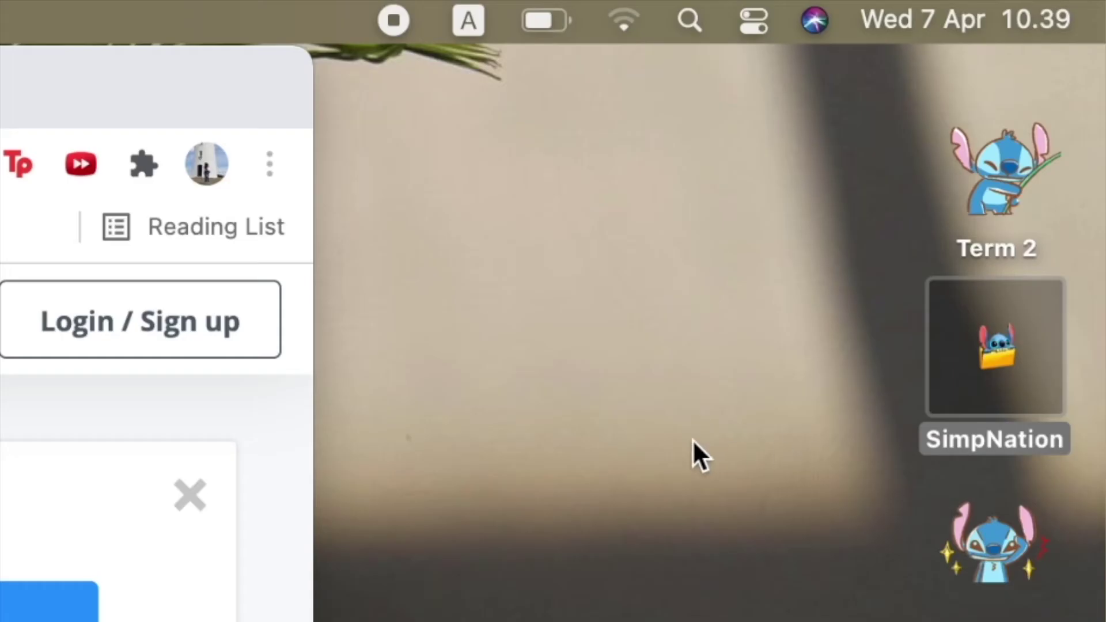
left_click(905, 161)
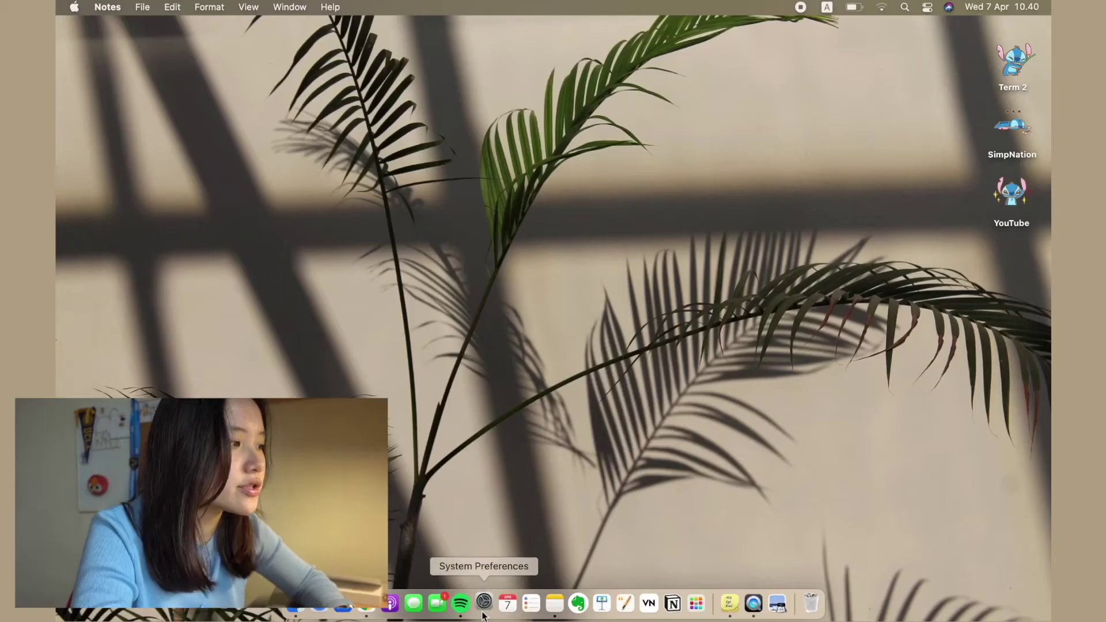
In System Preferences' General pane, toggle between Dark and Light appearance, ending on Light
left_click(483, 607)
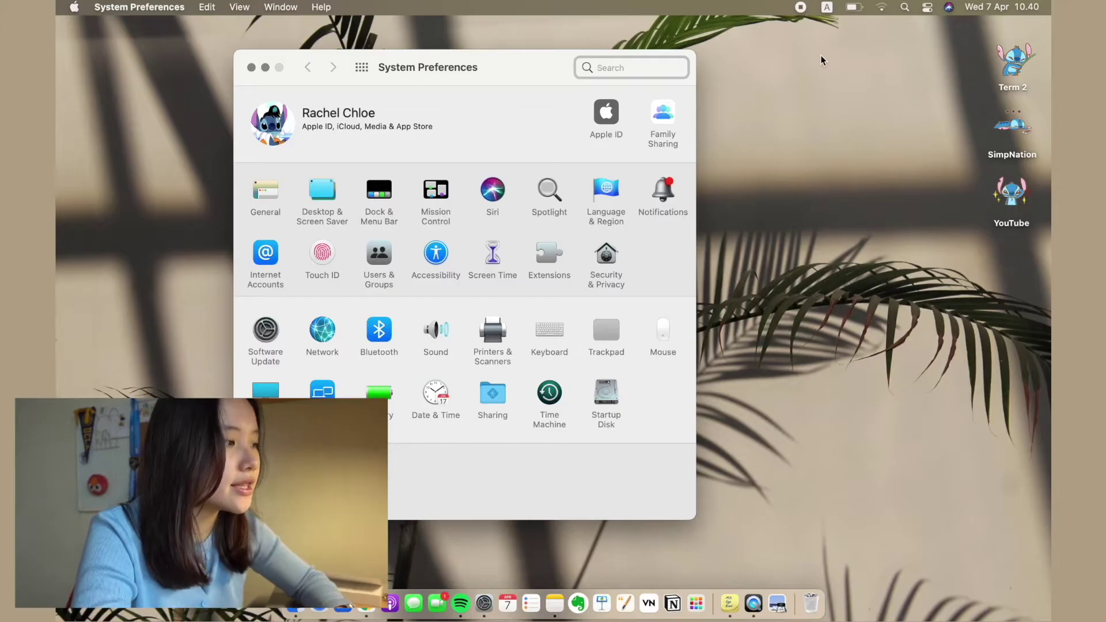
left_click(272, 196)
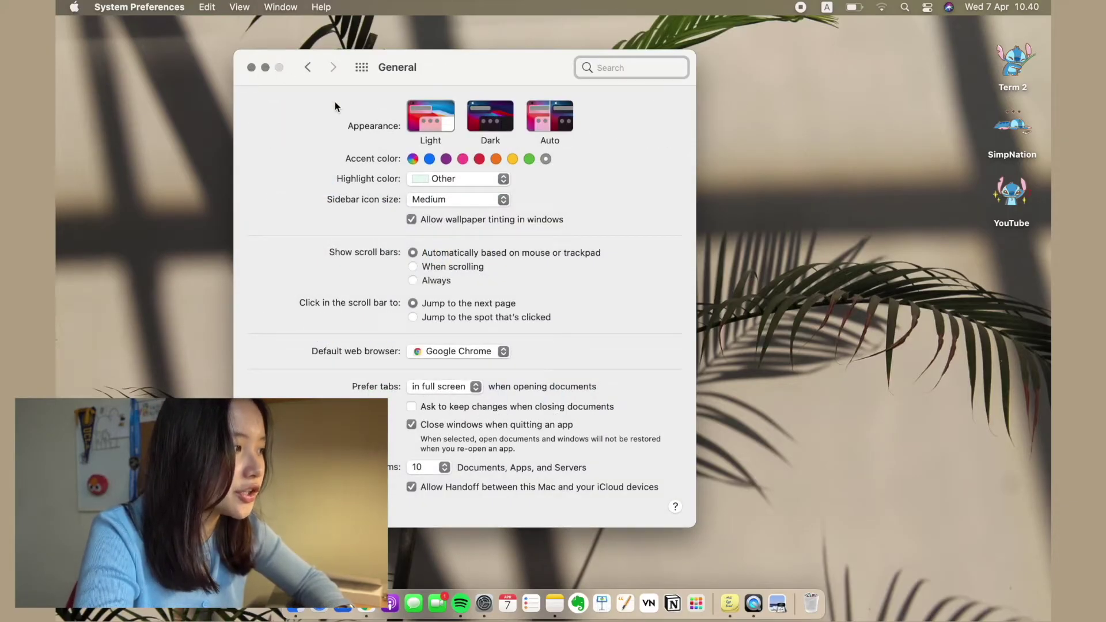
left_click(489, 122)
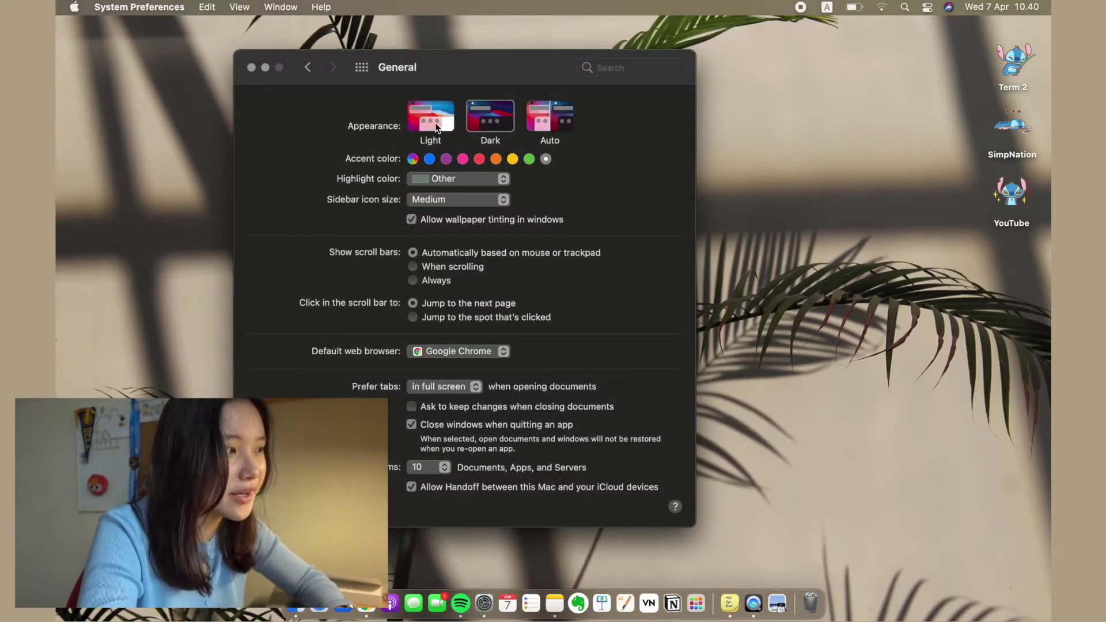
left_click(435, 124)
left_click(513, 121)
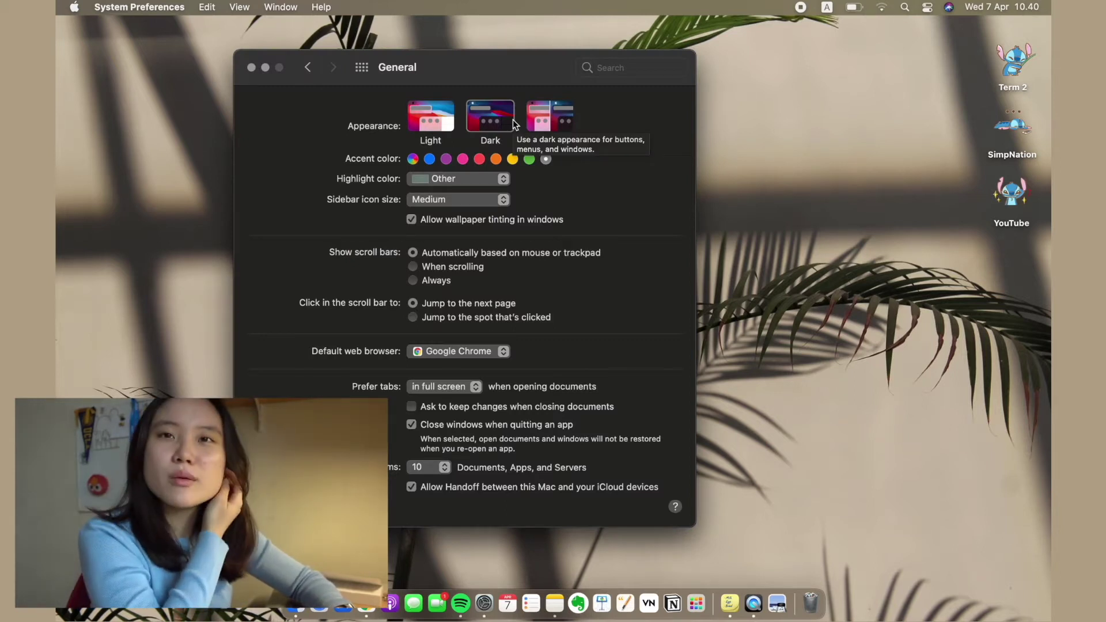
left_click(437, 122)
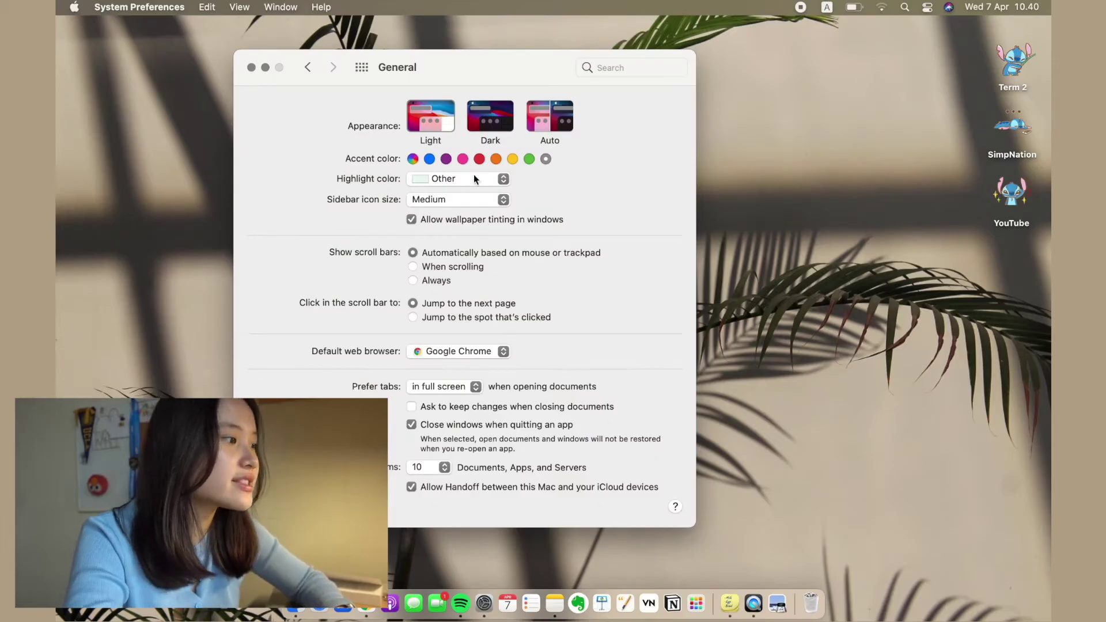
Try pink and green accent colours and keep the highlight colour set to Other
left_click(528, 159)
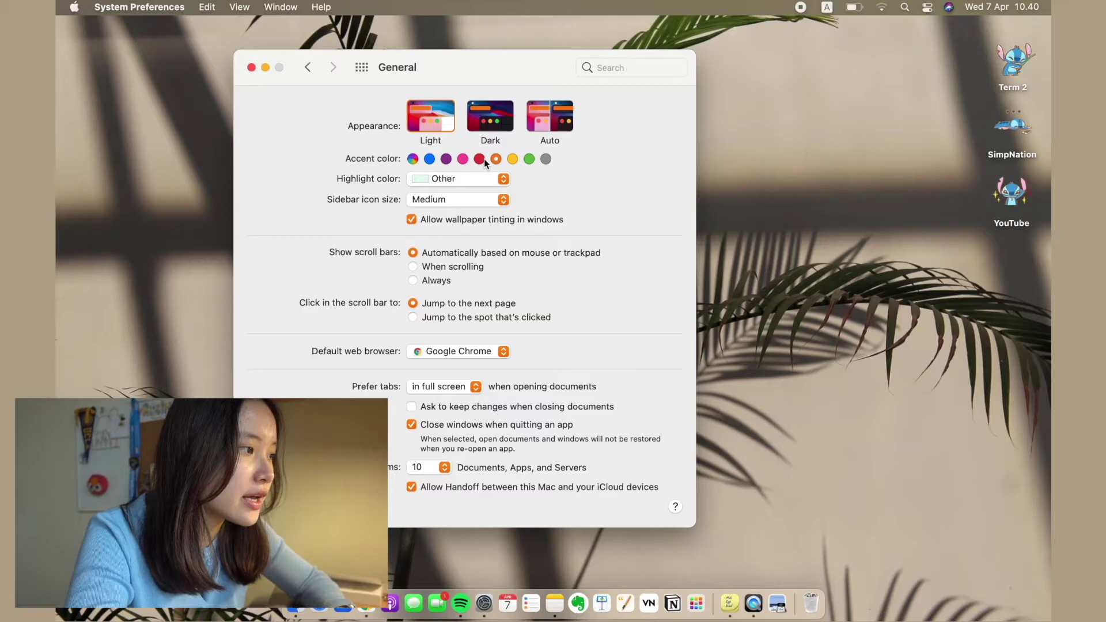
left_click(462, 159)
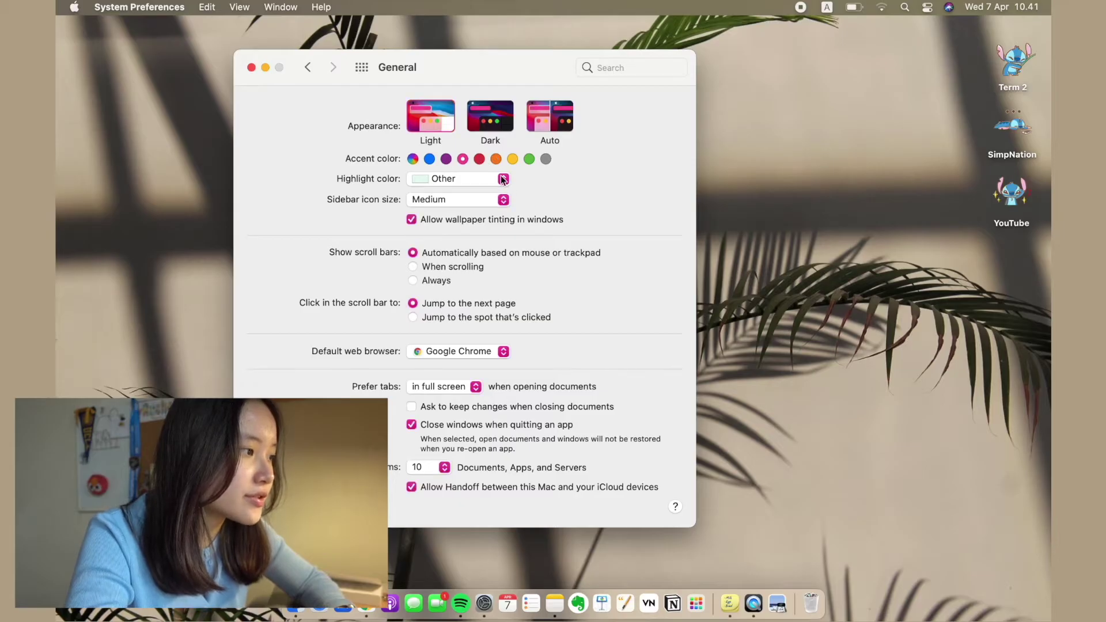
left_click(529, 159)
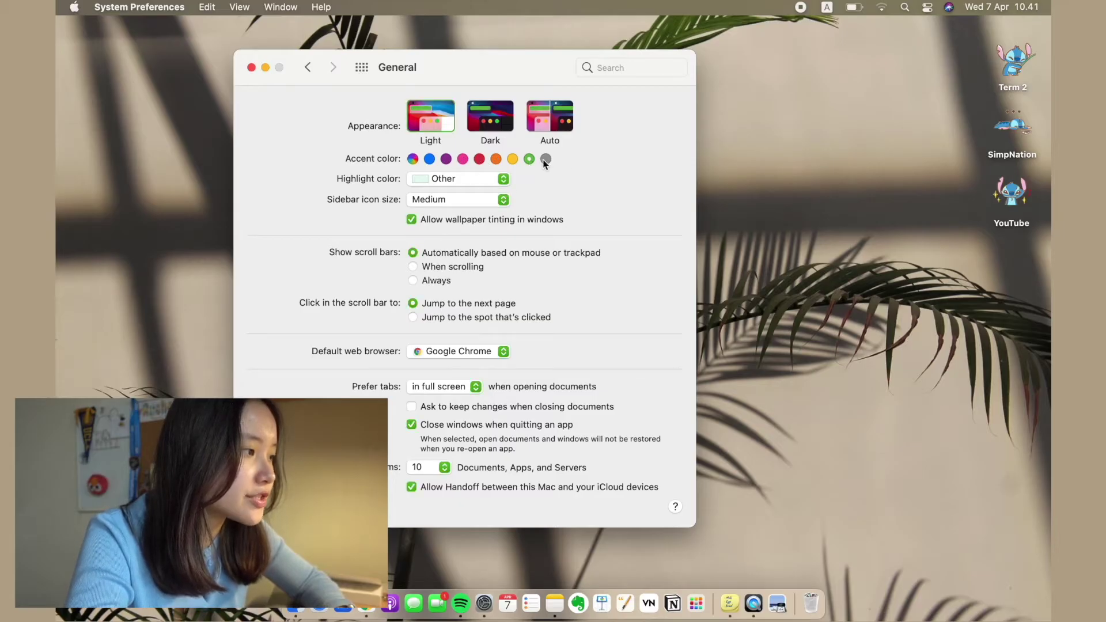
left_click_drag(512, 67, 550, 80)
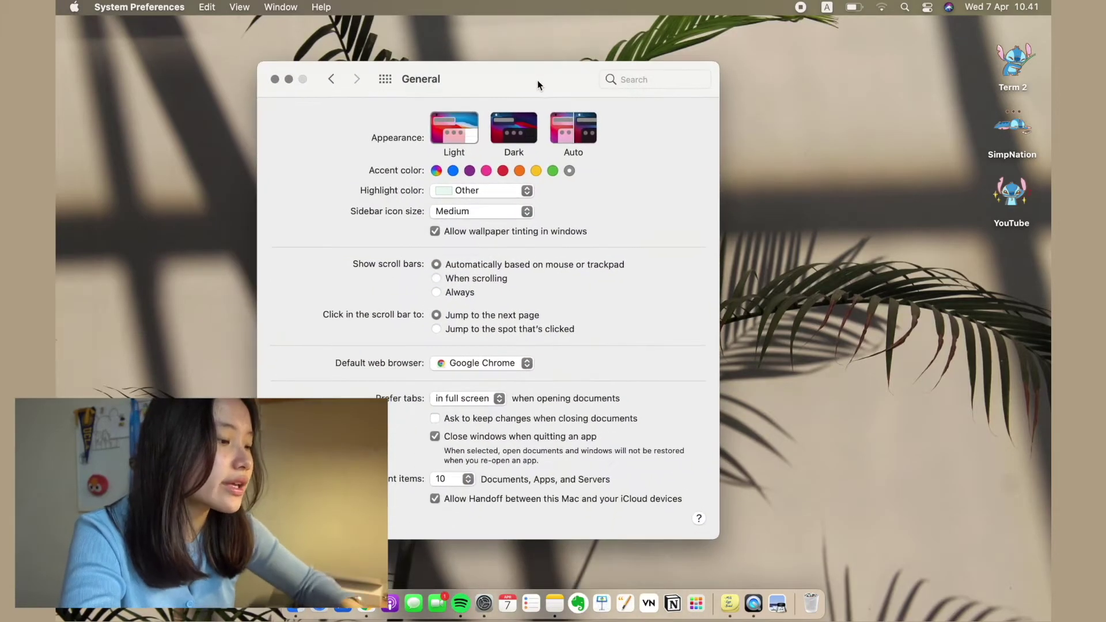
left_click(457, 196)
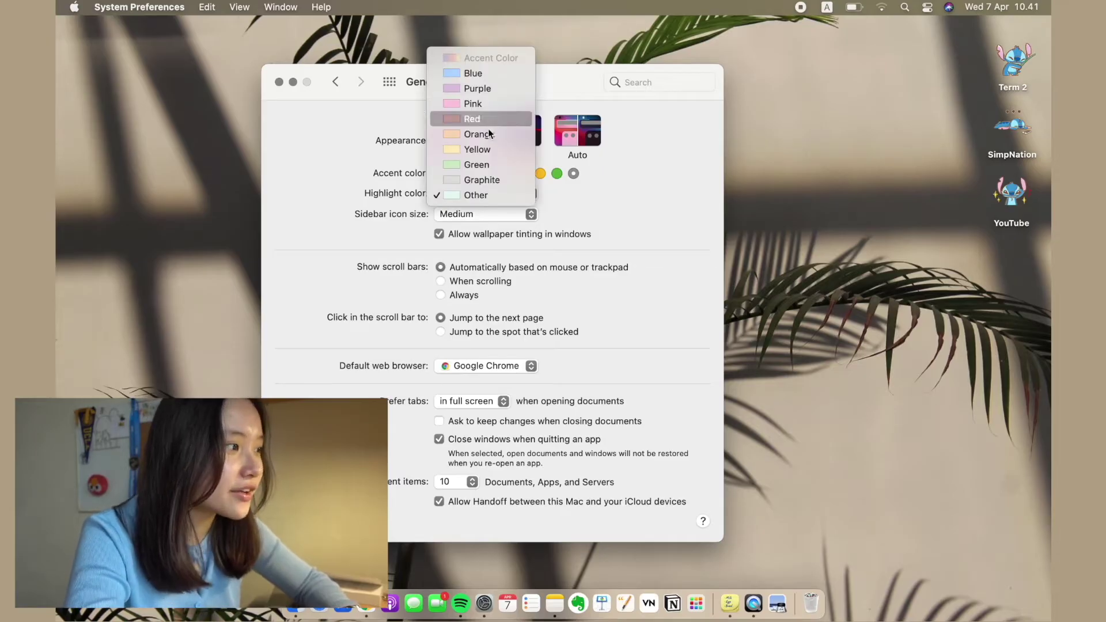
left_click(455, 196)
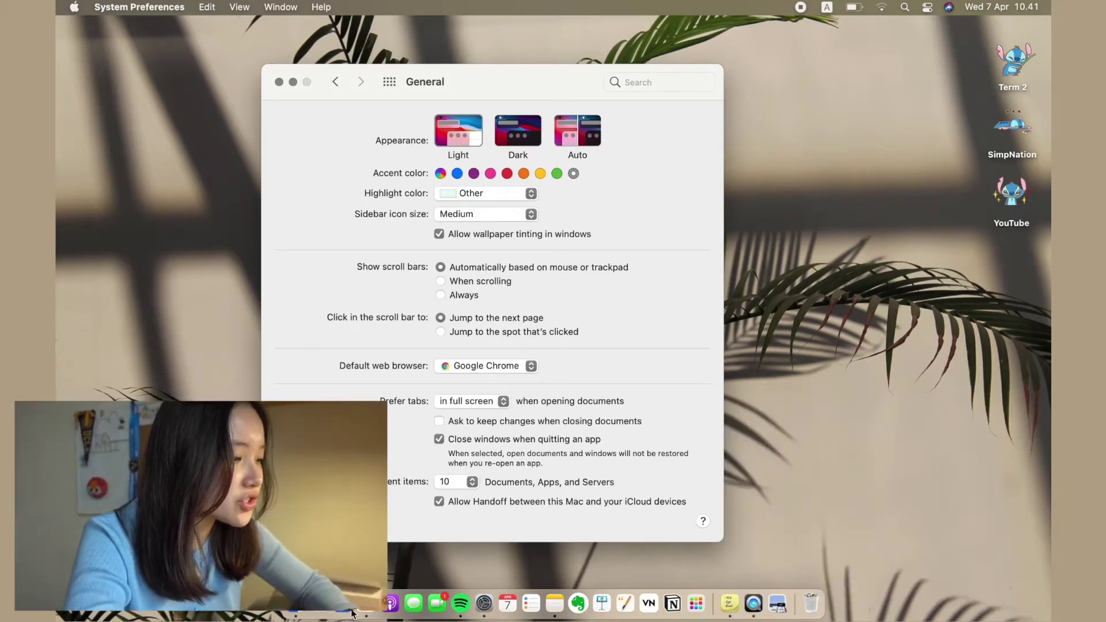
Bring up Chrome, try a 'hi' search in the address bar, then close the window
left_click(352, 611)
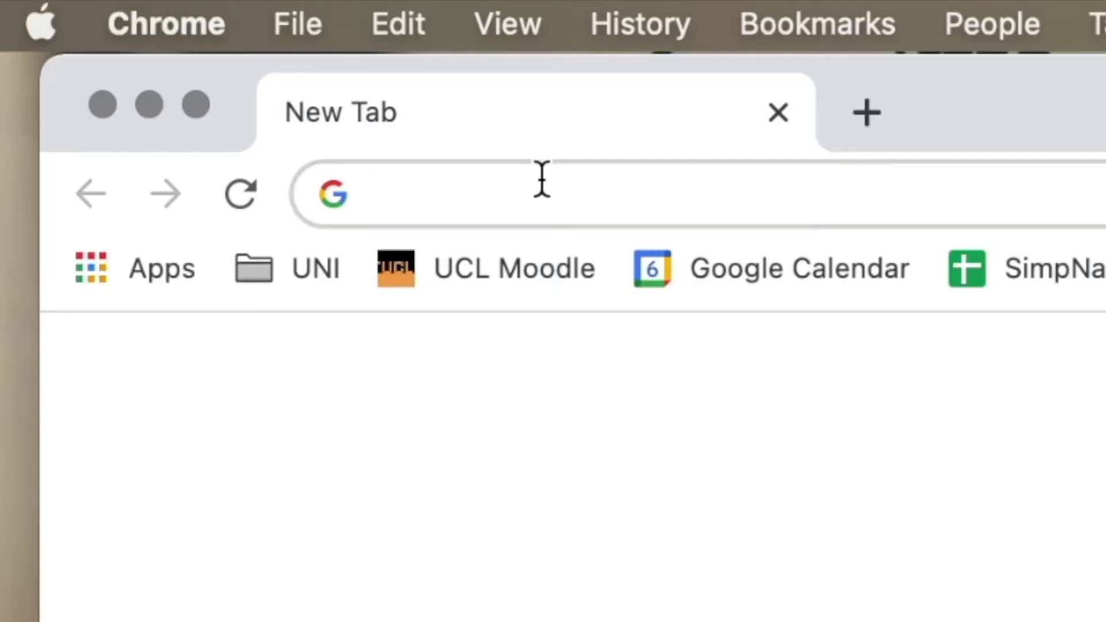
left_click(541, 180)
type("hi")
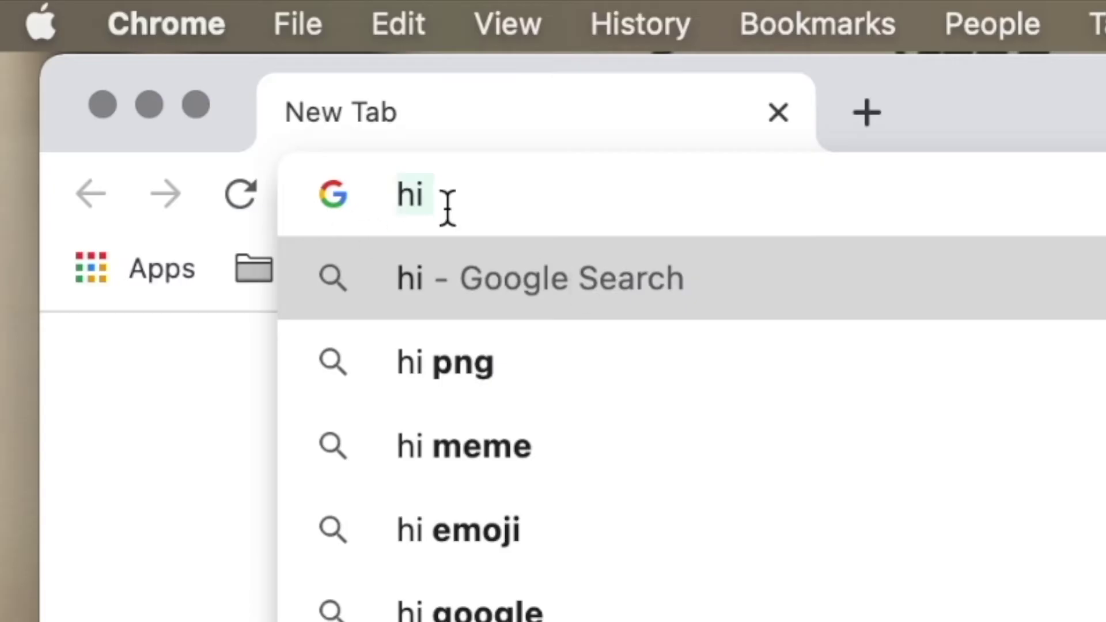
left_click(216, 340)
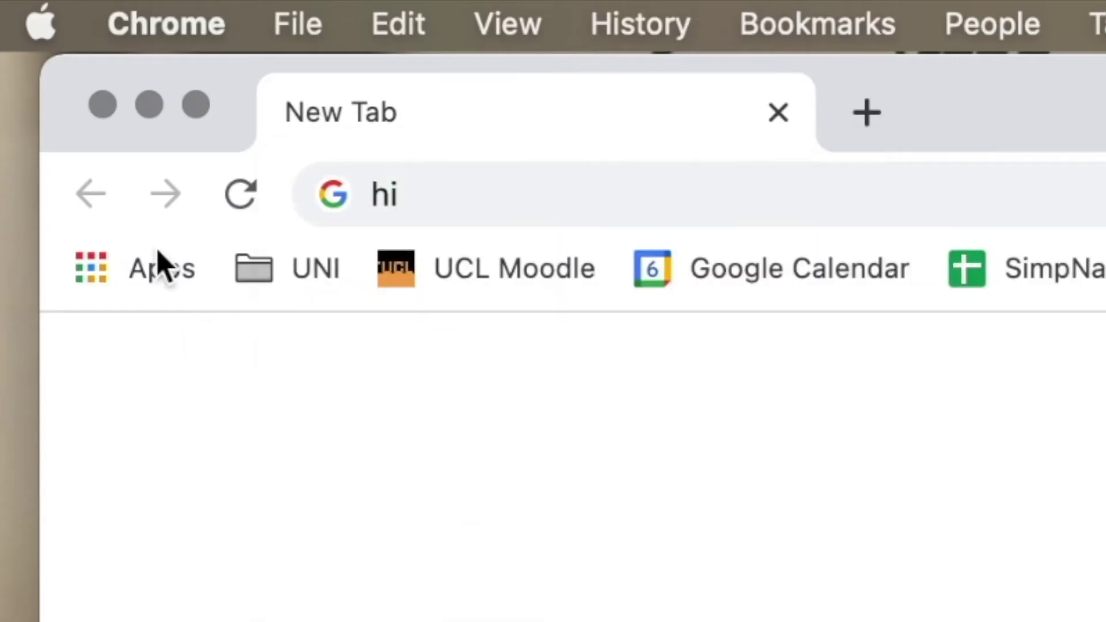
left_click(103, 105)
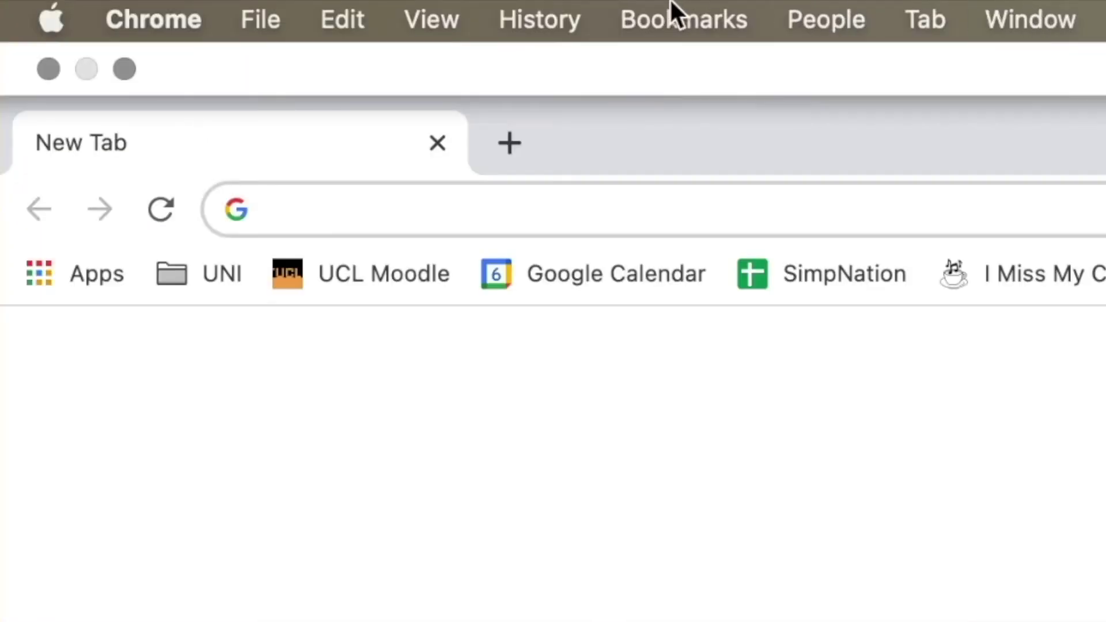
Open UCL Moodle and then Google Calendar from the bookmarks bar, scrolling through each page
left_click(670, 2)
left_click(310, 491)
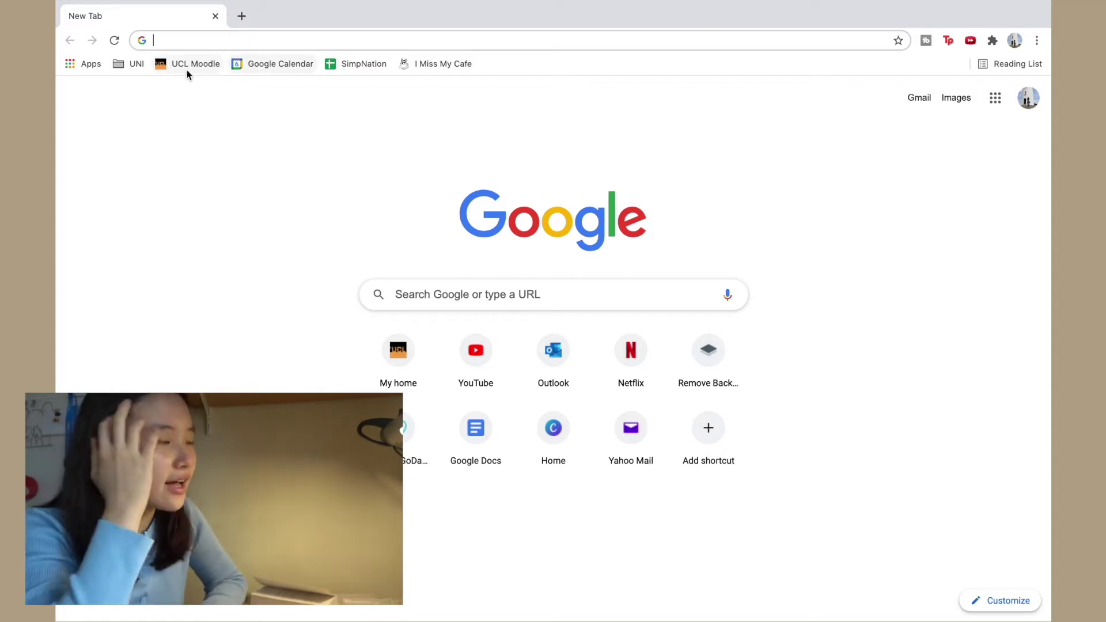
left_click(180, 67)
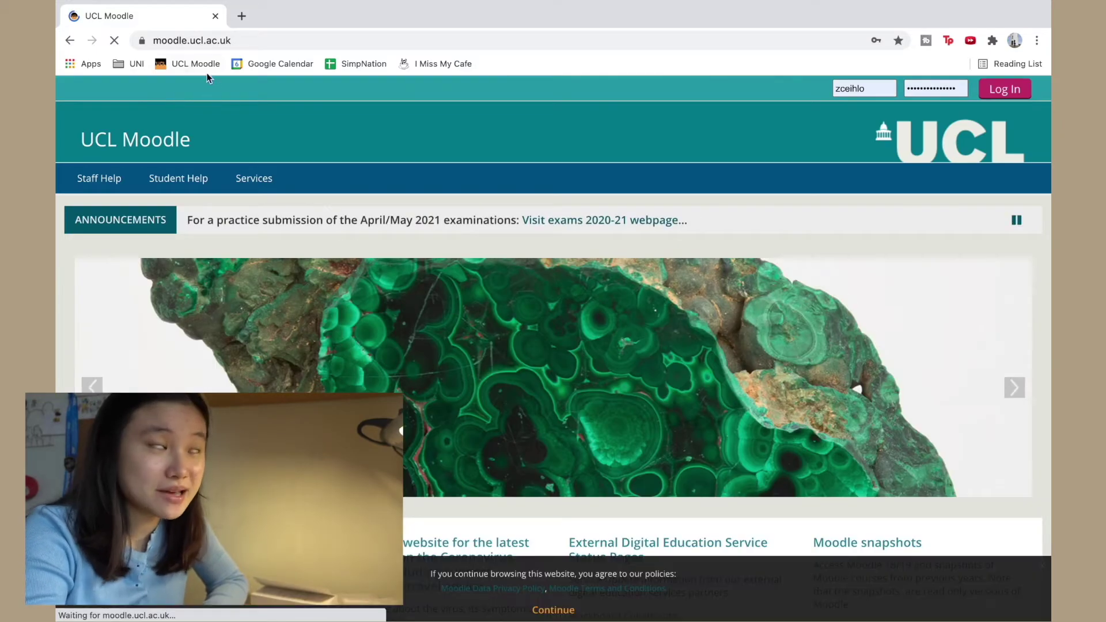
scroll(259, 222, "down", 10)
scroll(259, 222, "up", 10)
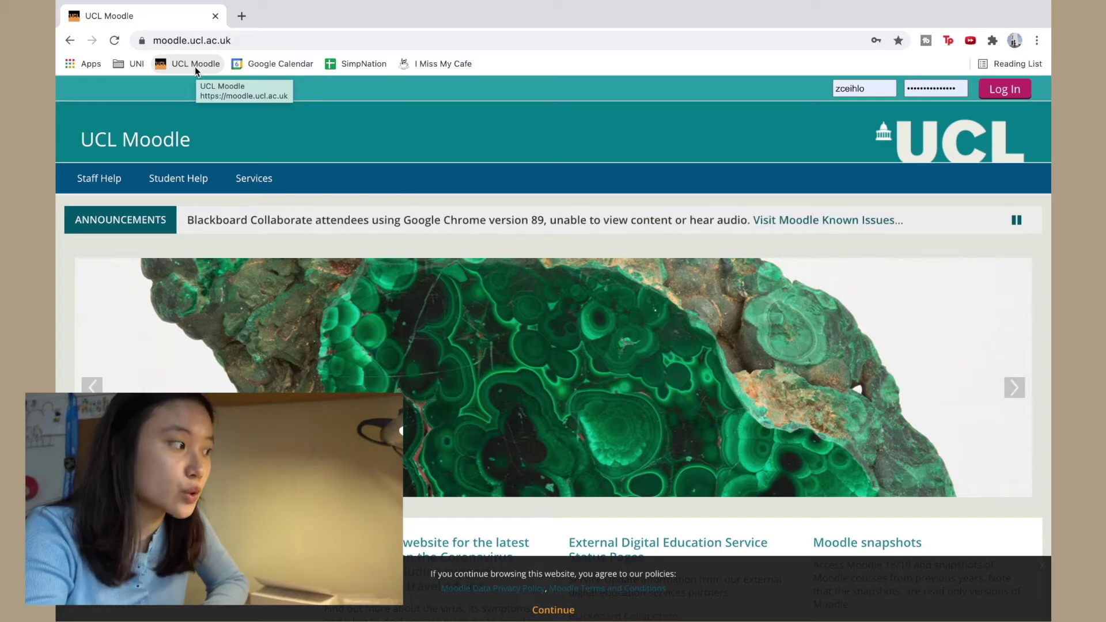
left_click(271, 64)
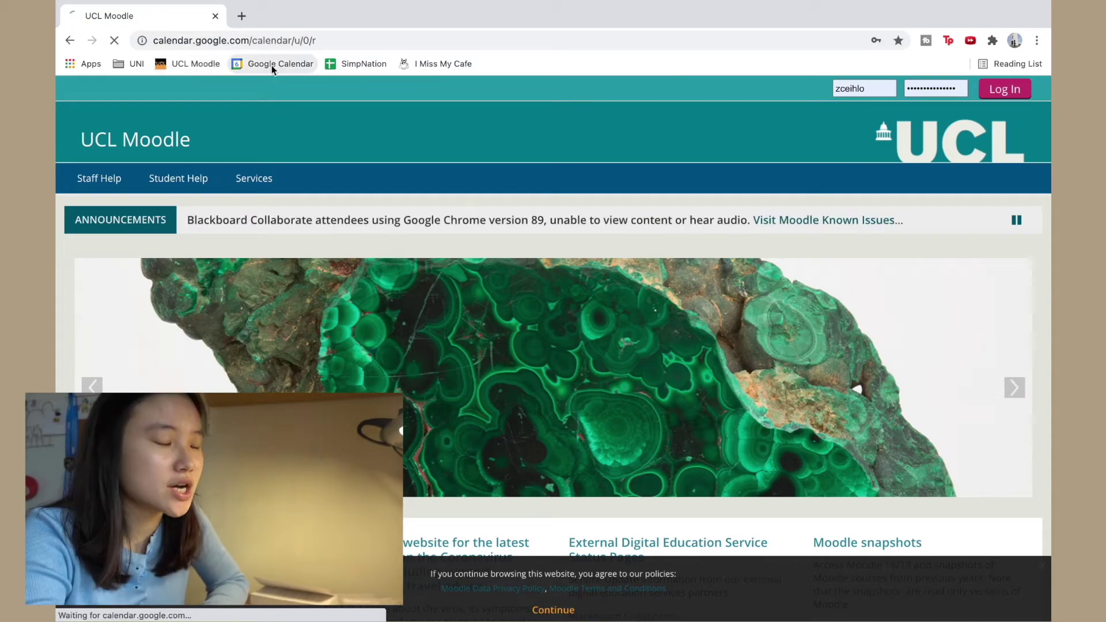
scroll(474, 395, "down", 3)
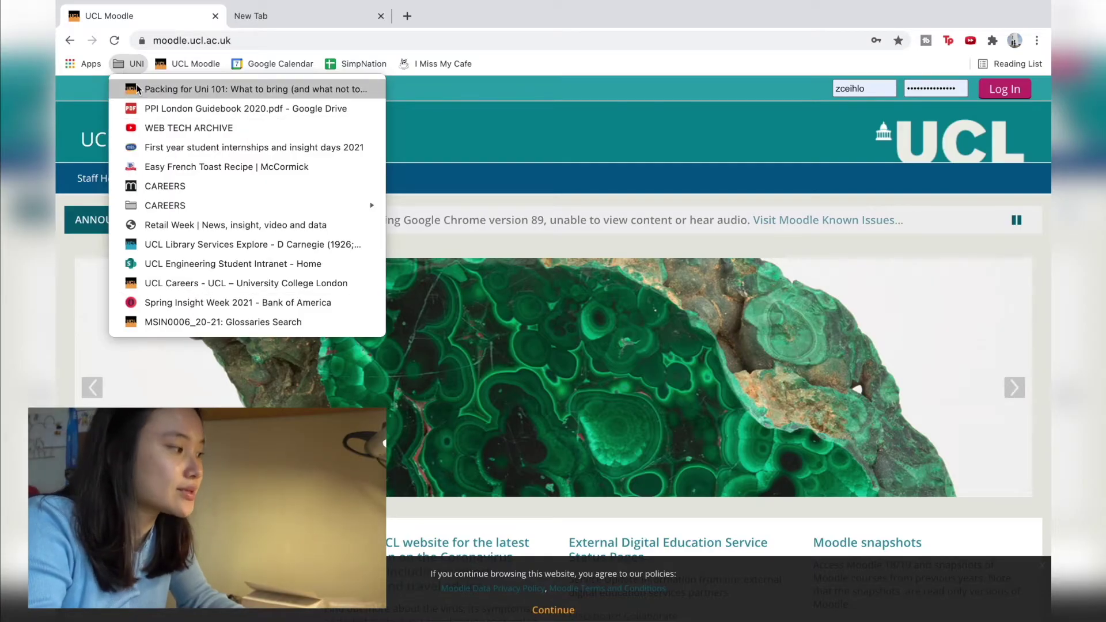
Dismiss the UNI folder and open Outlook mail from the New Tab shortcuts
left_click(137, 64)
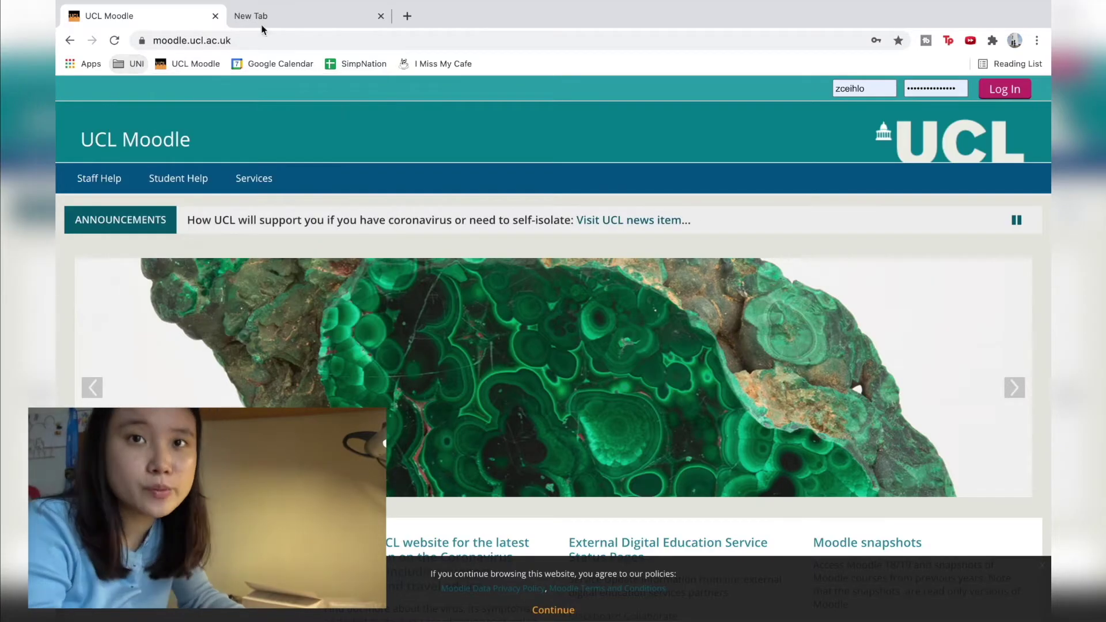
left_click(332, 25)
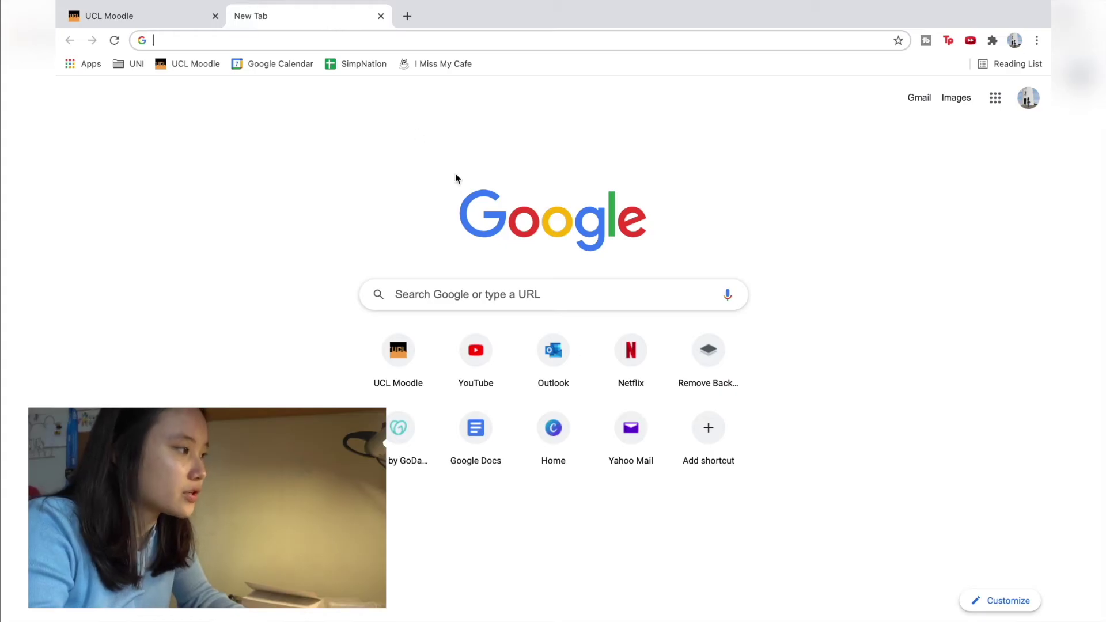
left_click(566, 358)
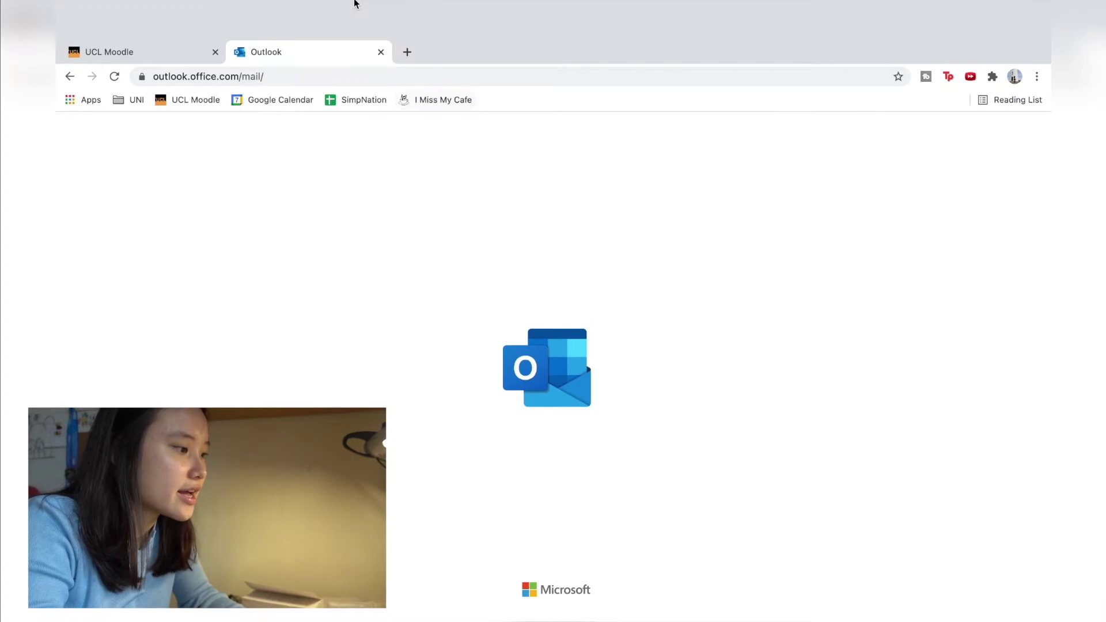
Bookmark the Outlook inbox on the Bookmarks Bar, open it from there and right-click it
mouse_move(354, 3)
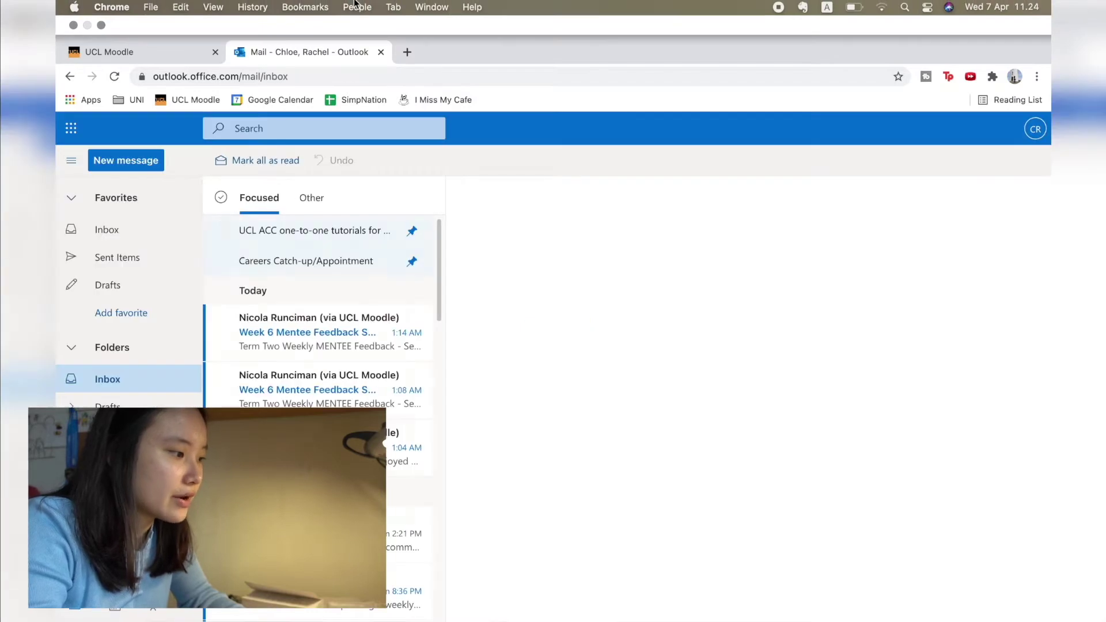
left_click(311, 6)
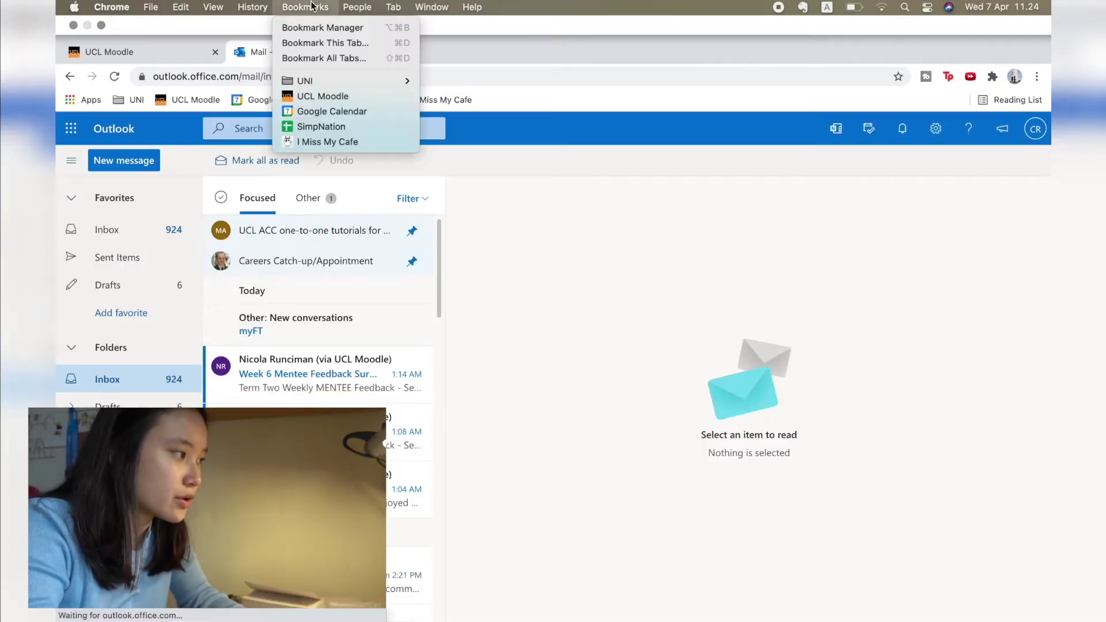
left_click(331, 44)
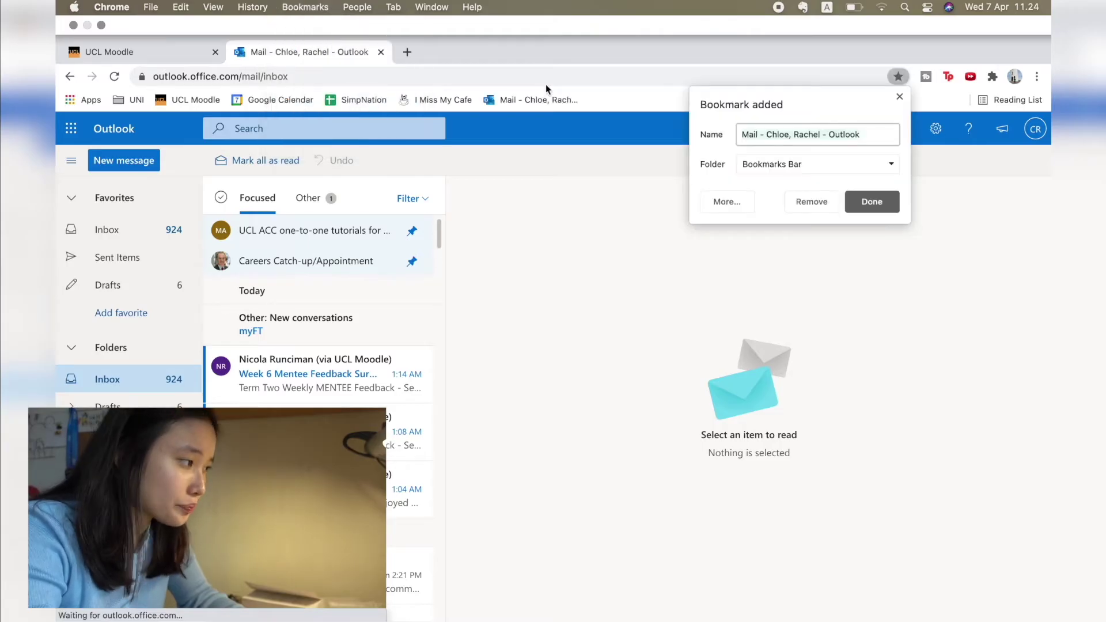
left_click(827, 165)
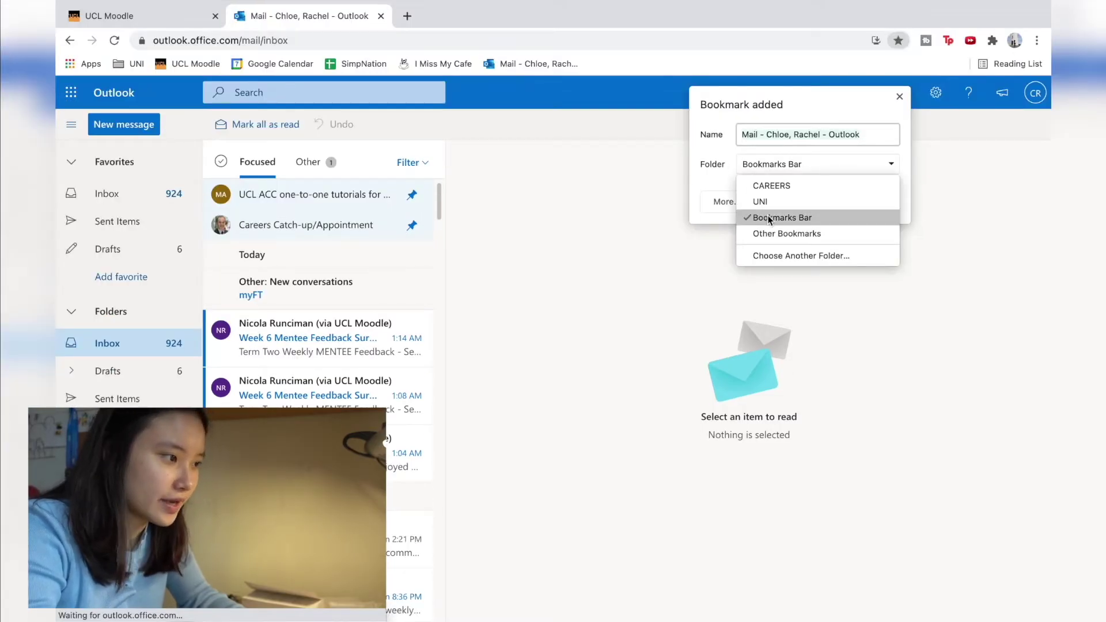
left_click(719, 183)
left_click(854, 205)
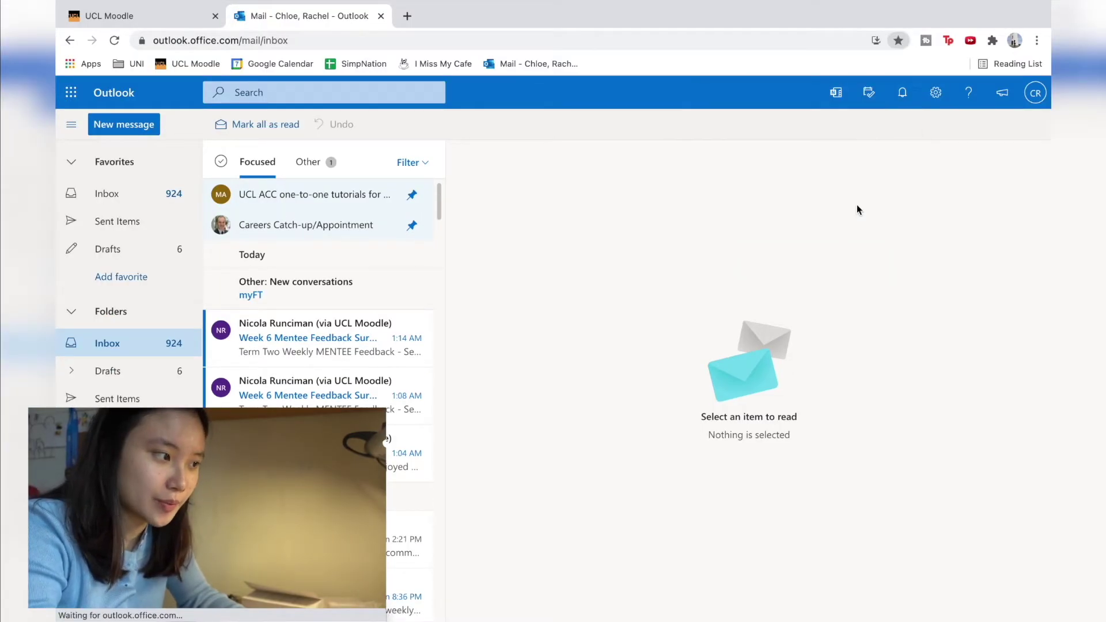
left_click(540, 67)
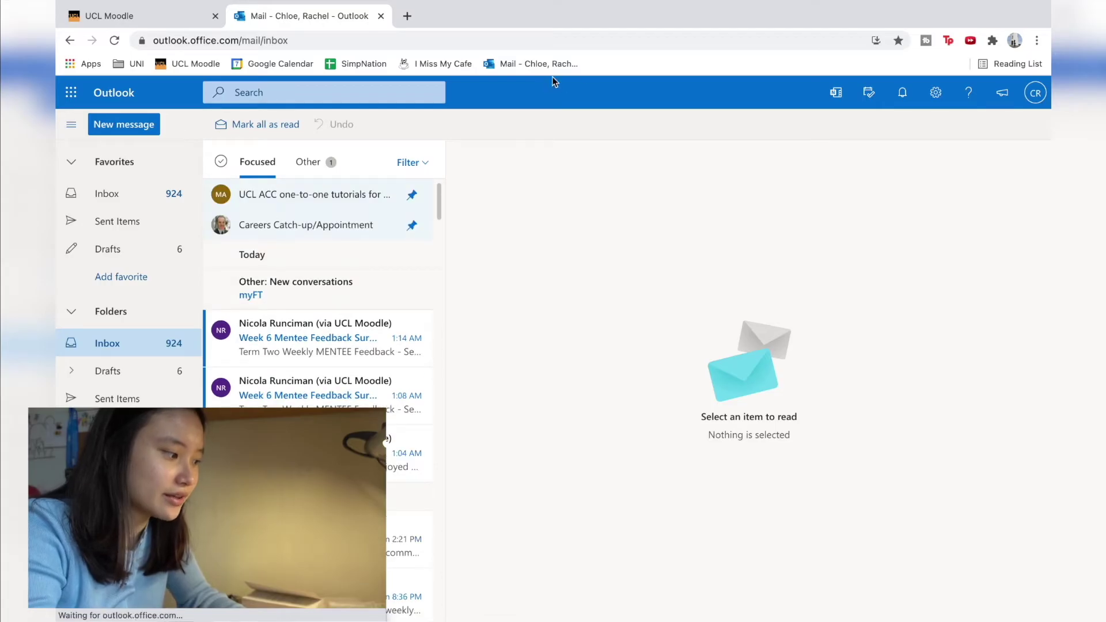
right_click(540, 62)
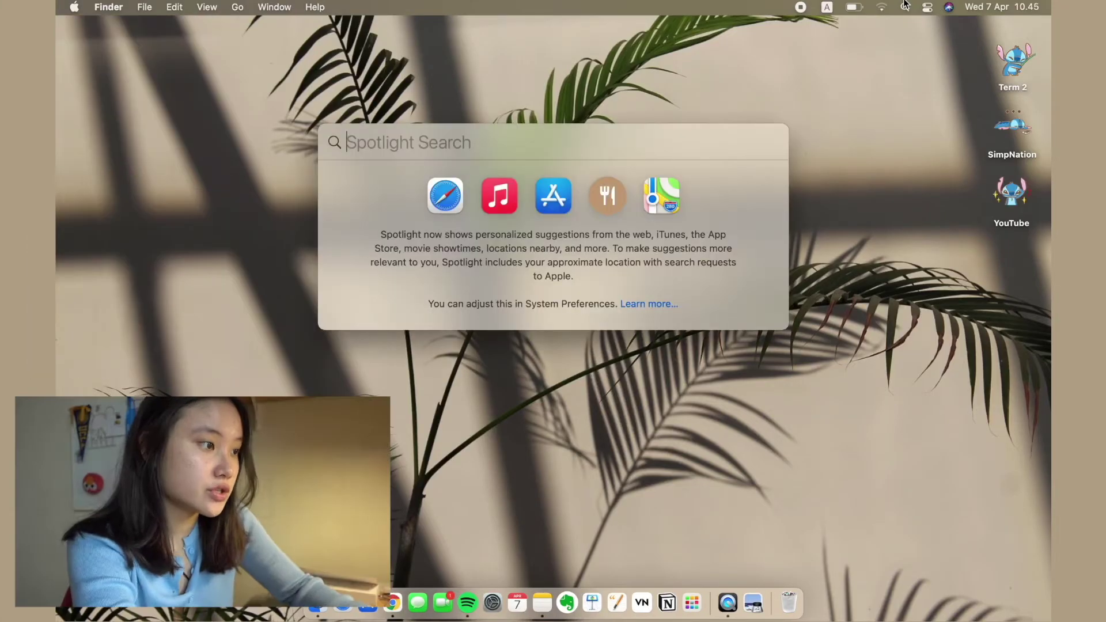
Launch Stickies via Spotlight and change the grey sticky note's colour to Yellow
type("stickies")
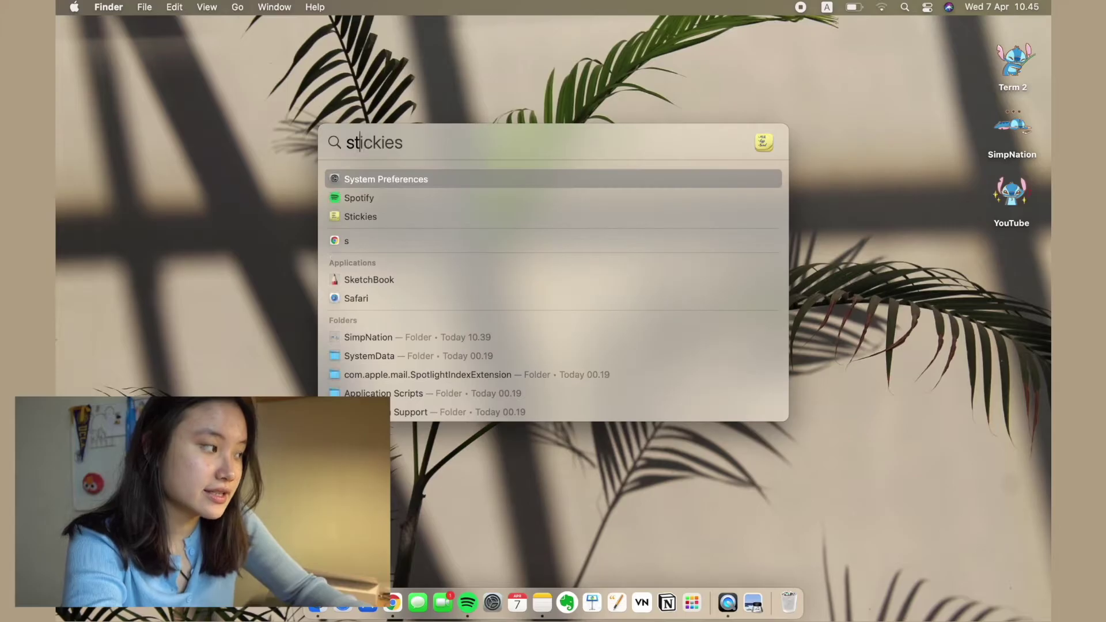
key("Return")
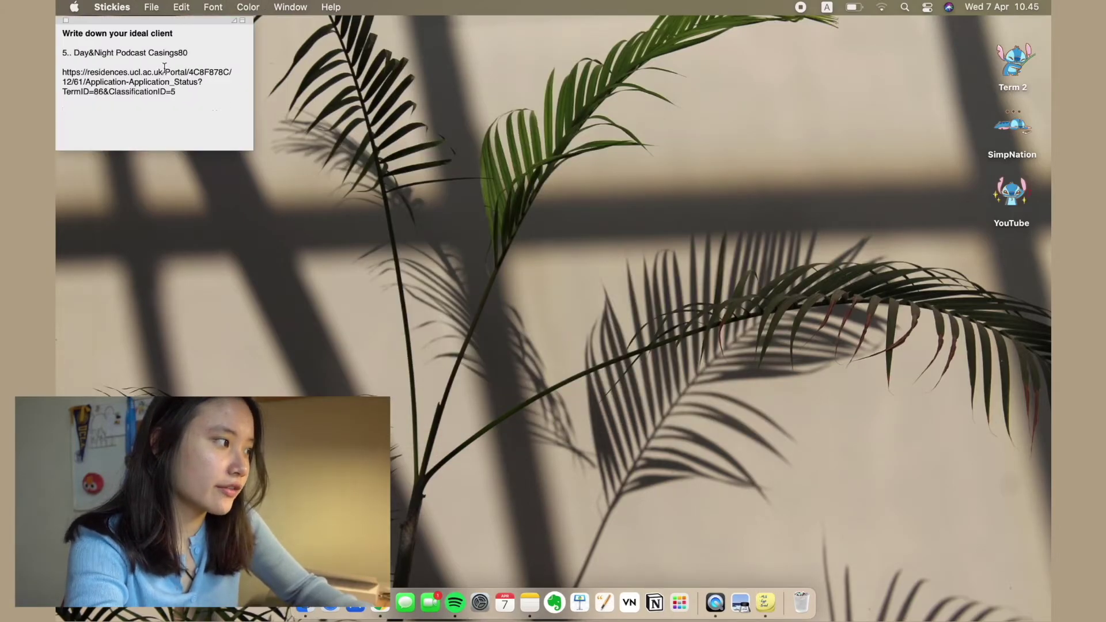
left_click(247, 4)
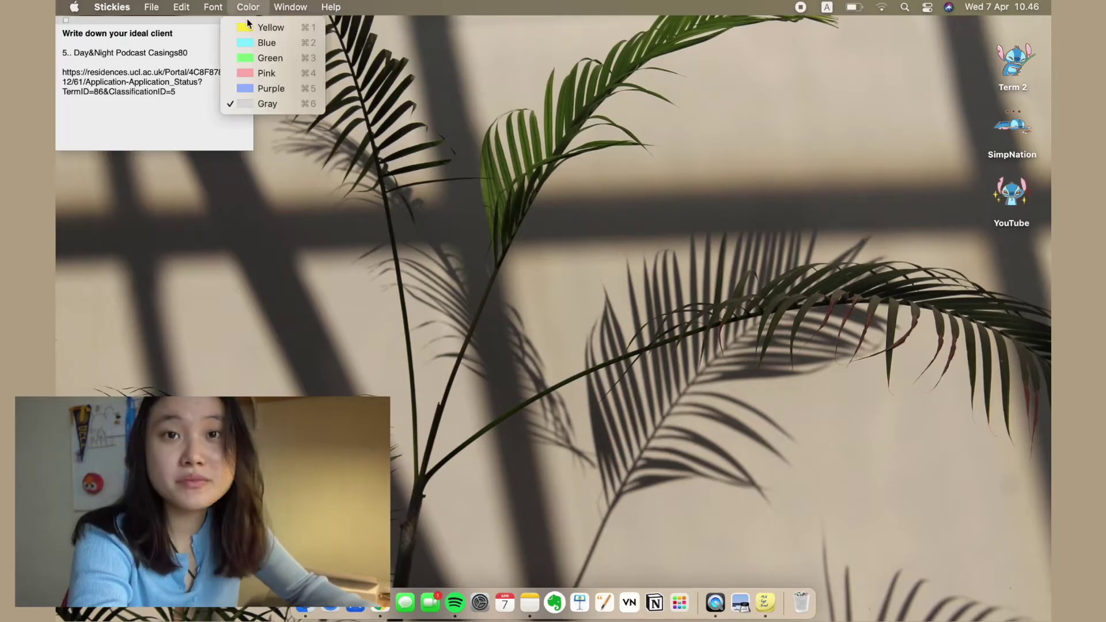
left_click(250, 30)
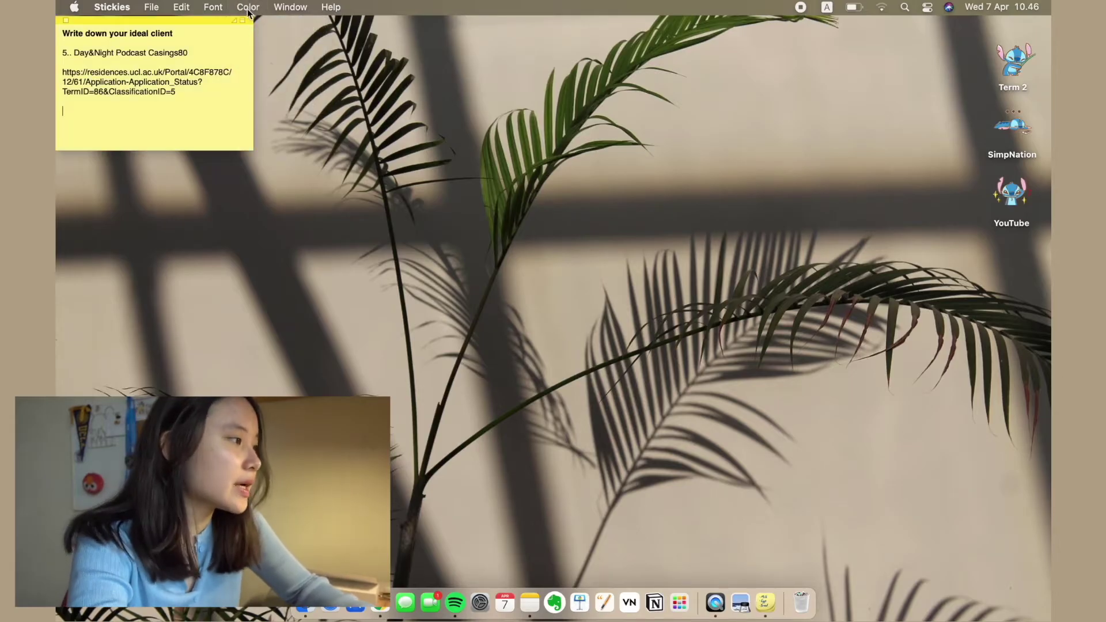
left_click(246, 7)
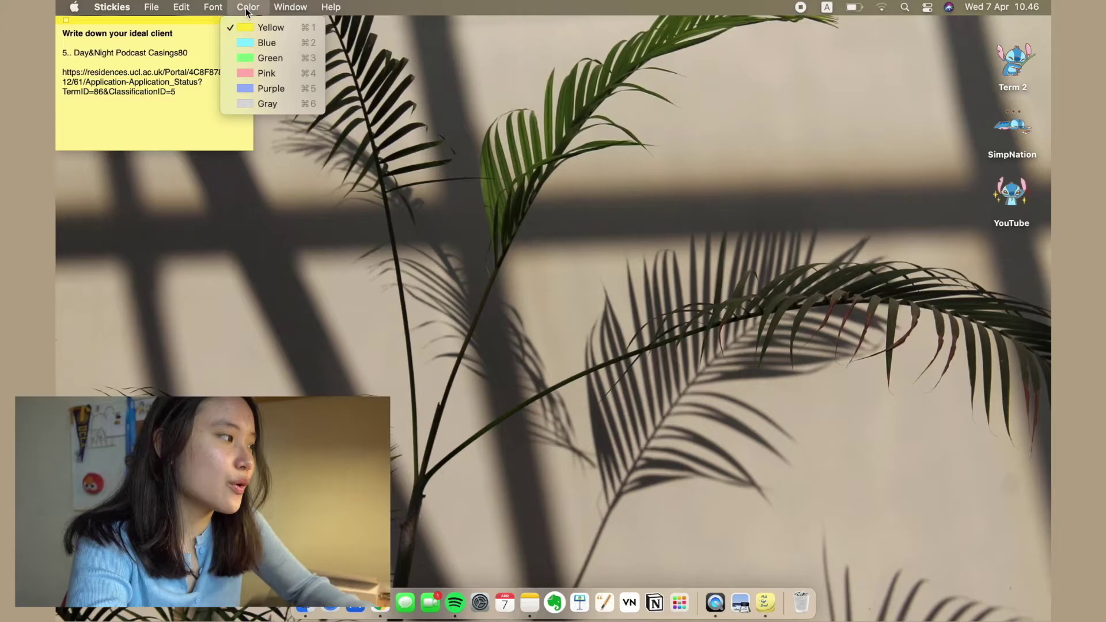
Set the note back to Gray, enlarge then shrink its text, and return to the desktop
left_click(247, 101)
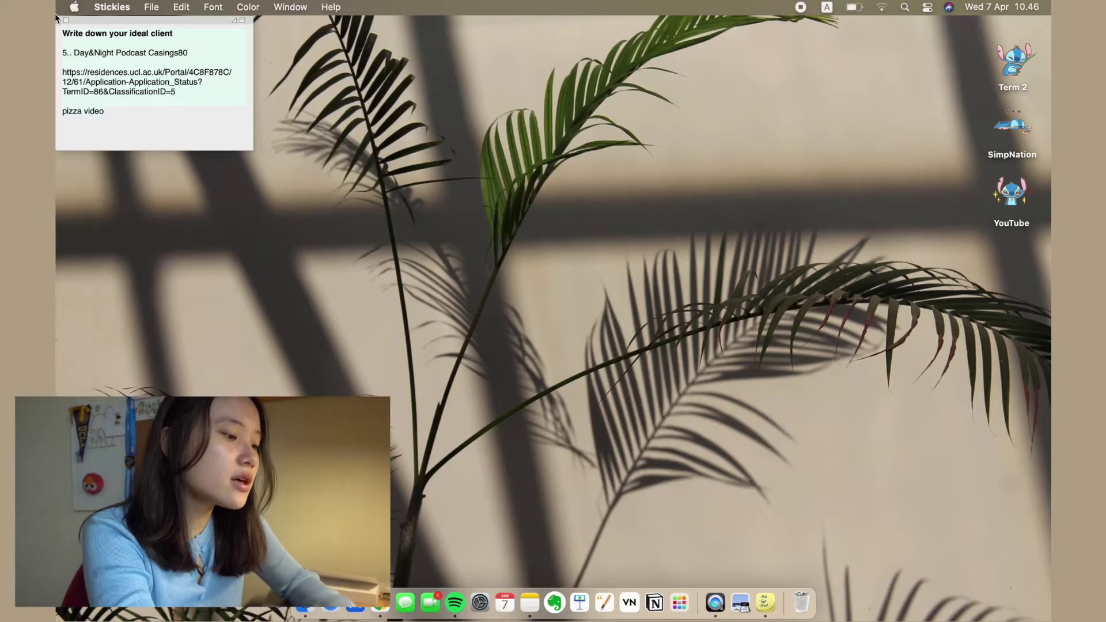
key("super+plus")
key("super+plus")
key("super+plus")
key("super+plus")
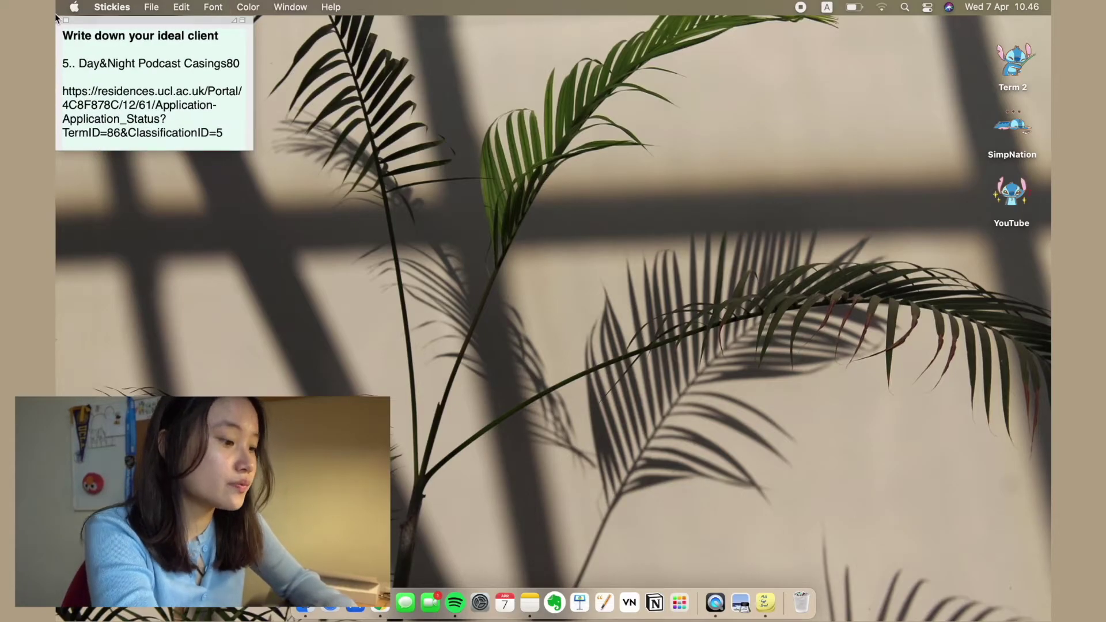
key("super+minus")
key("super+minus")
key("super+minus")
key("super+minus")
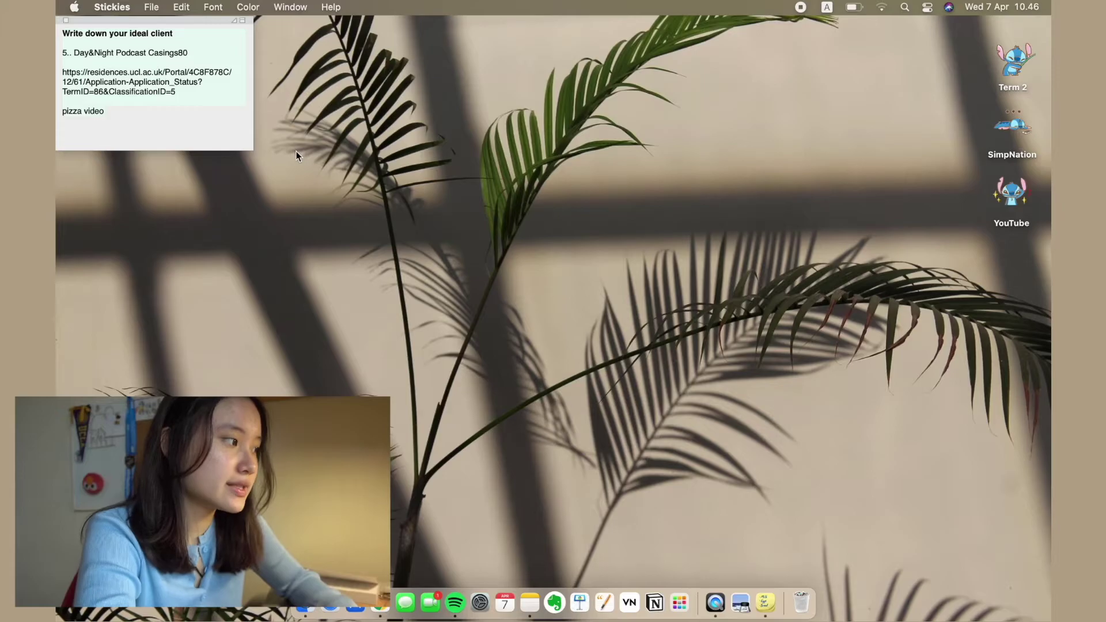
left_click(296, 152)
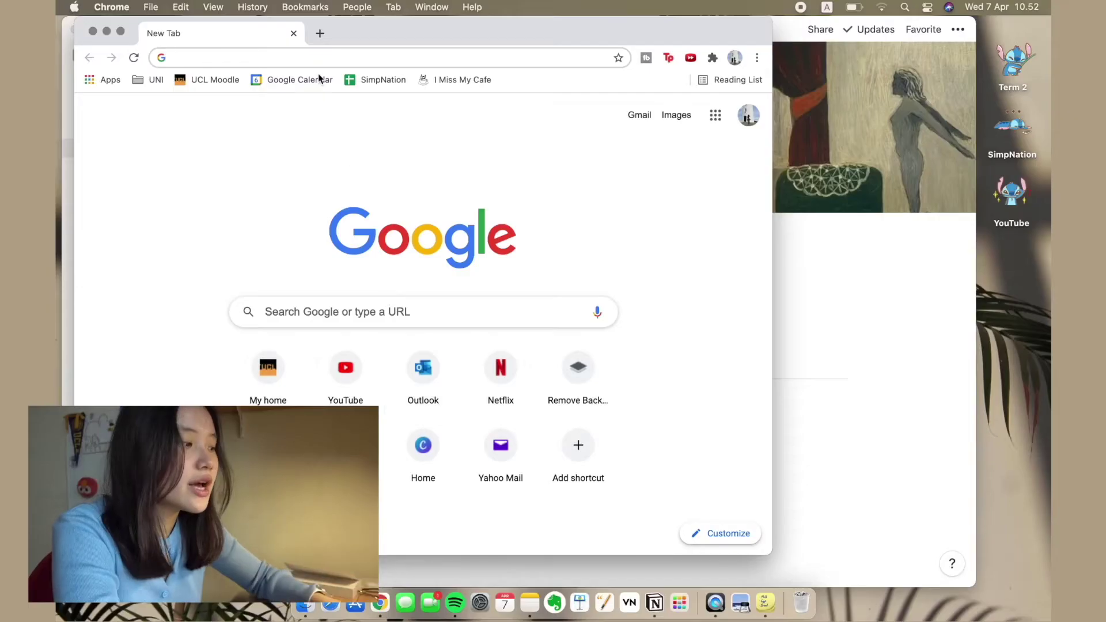
Search 'notion download' to reach notion.so/desktop, then close the Chrome window
type("notion download")
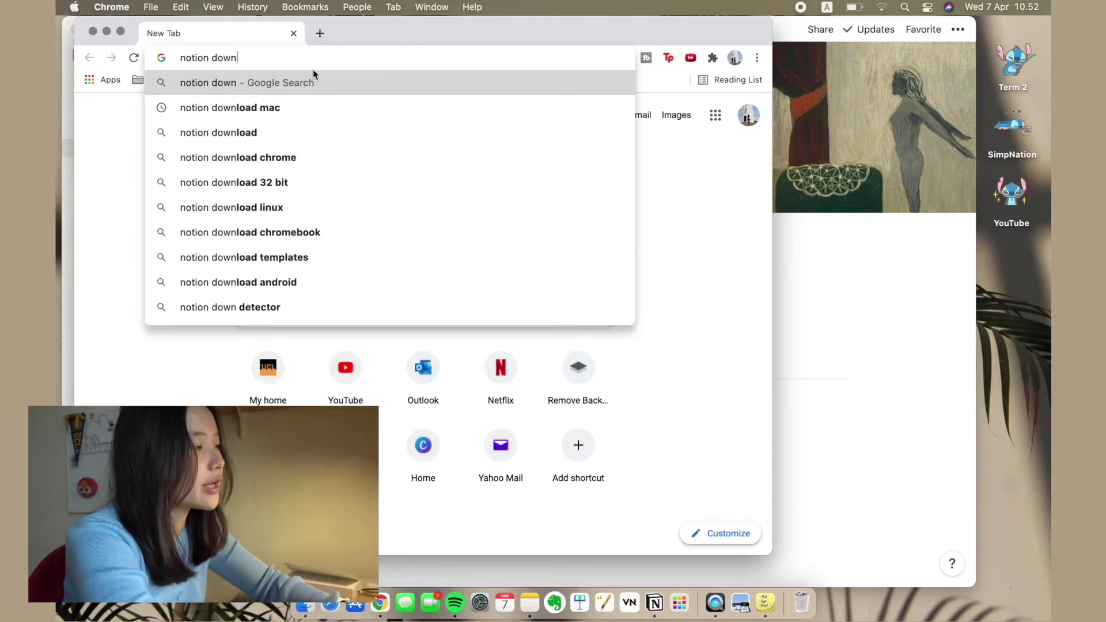
left_click(330, 108)
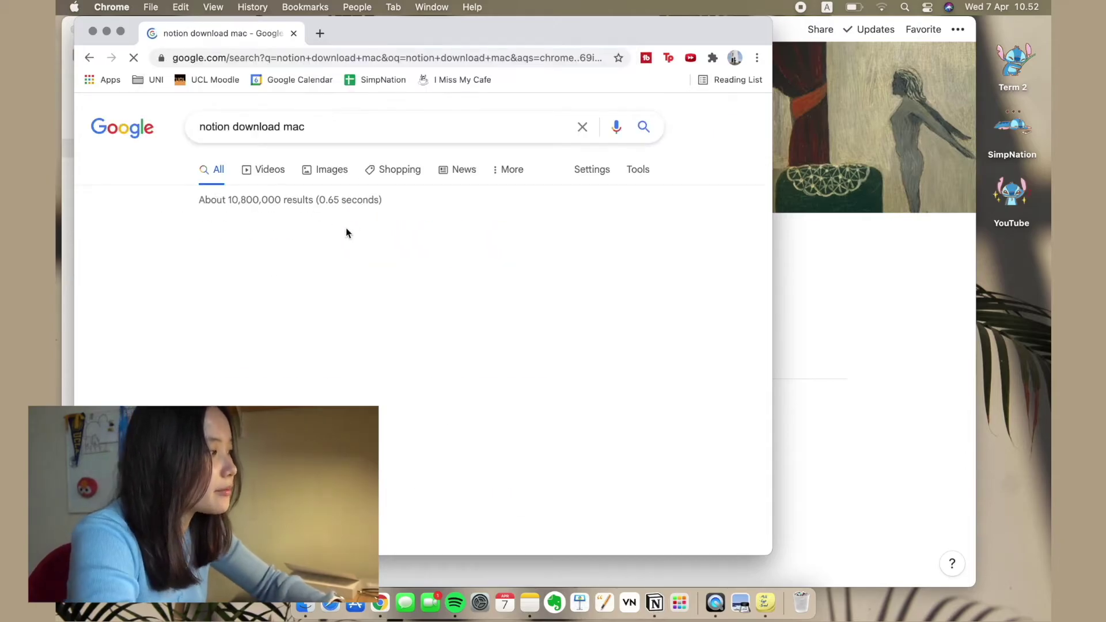
scroll(311, 299, "down", 5)
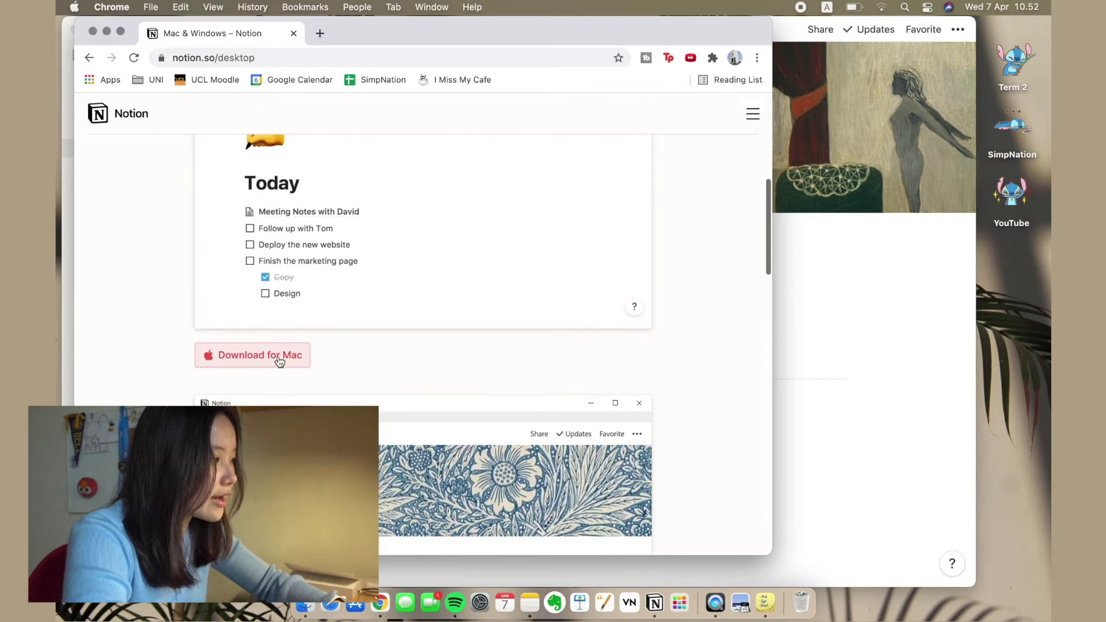
key("super+w")
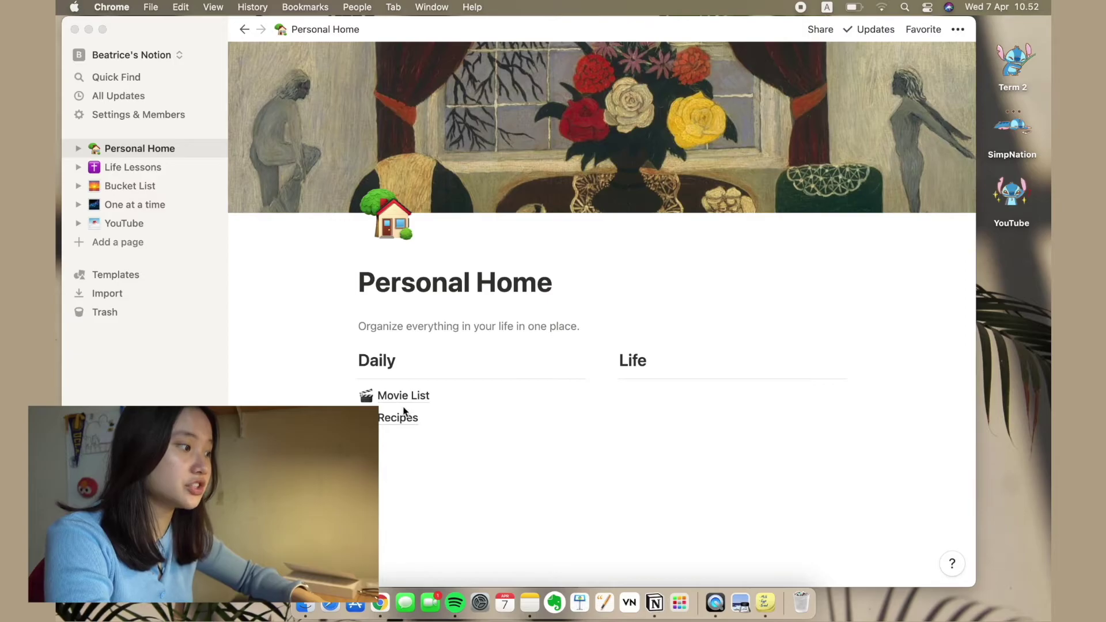
Bring the Notion window to the front
left_click(395, 433)
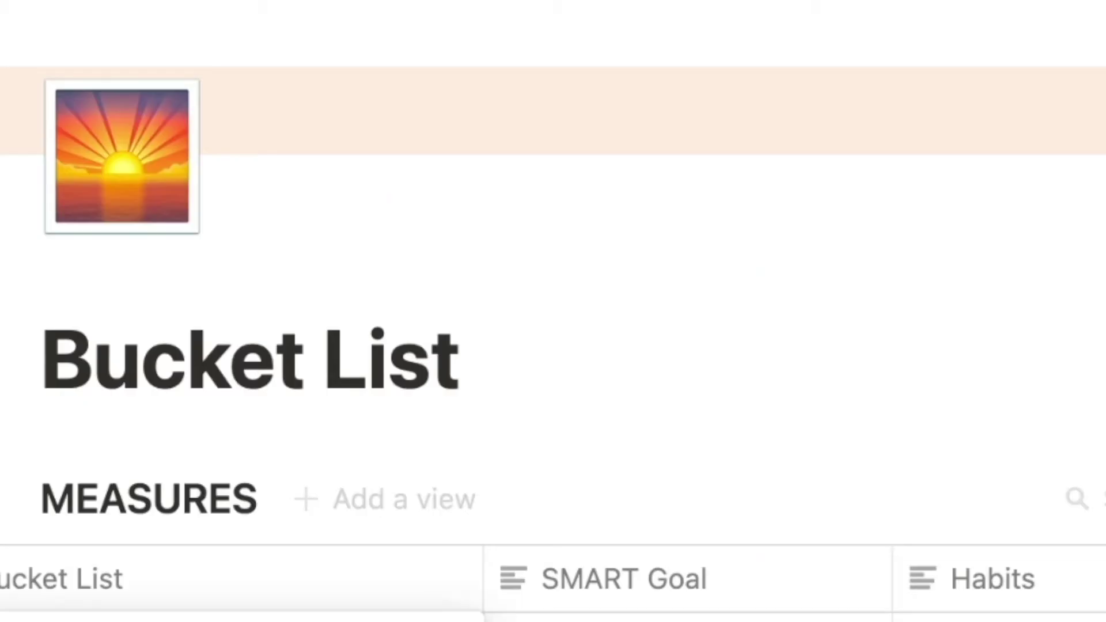
Scroll the MEASURES table right through its columns and back left
scroll(766, 429, "up", 1)
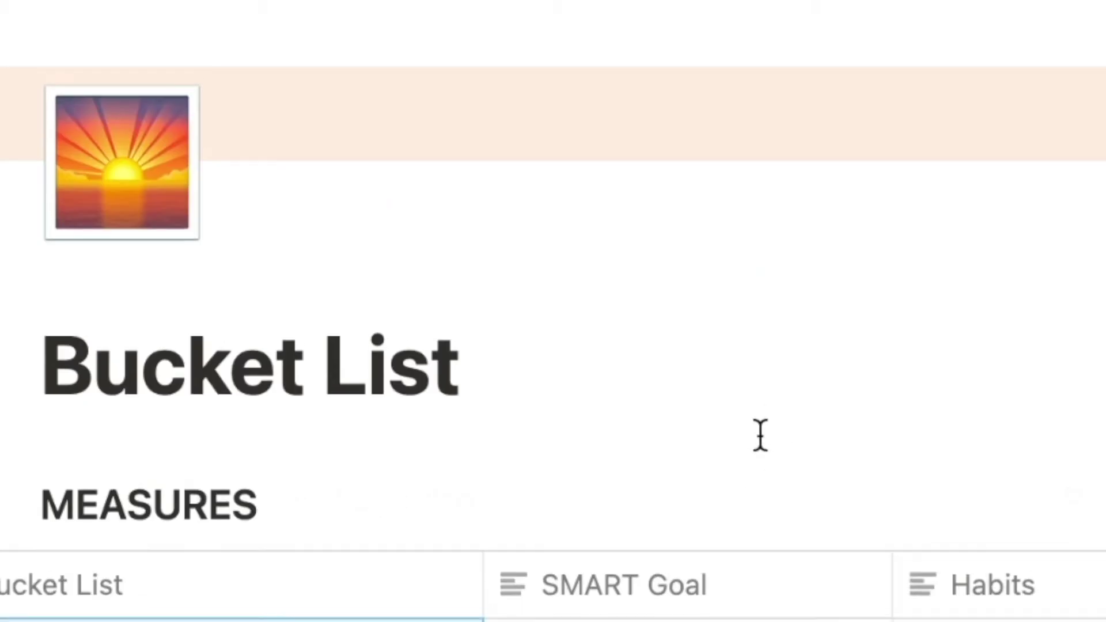
scroll(769, 619, "right", 3)
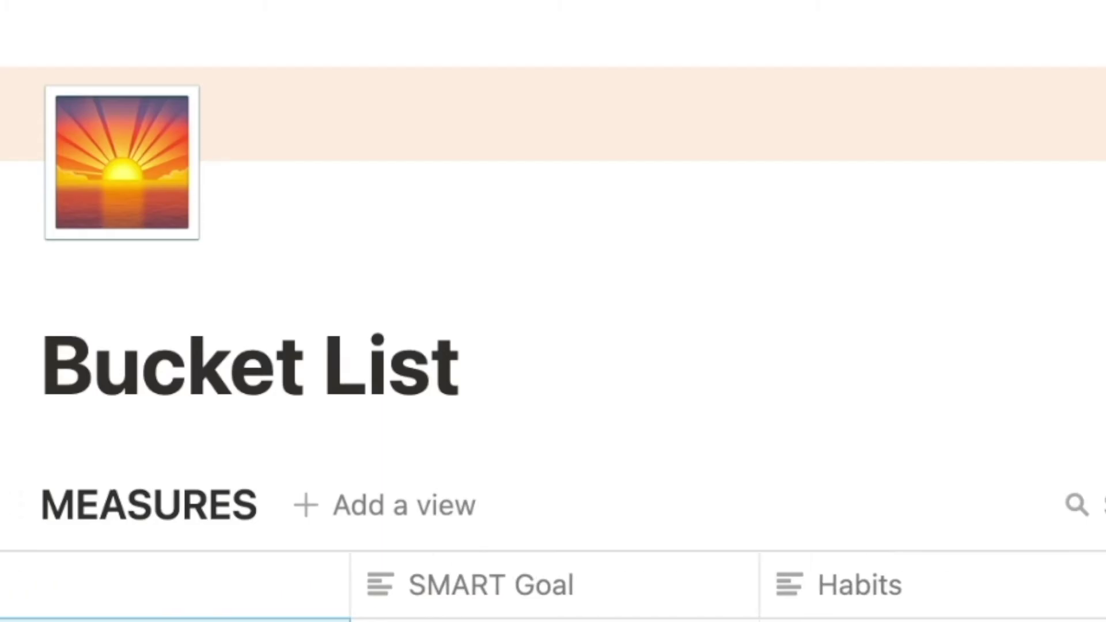
scroll(374, 613, "right", 10)
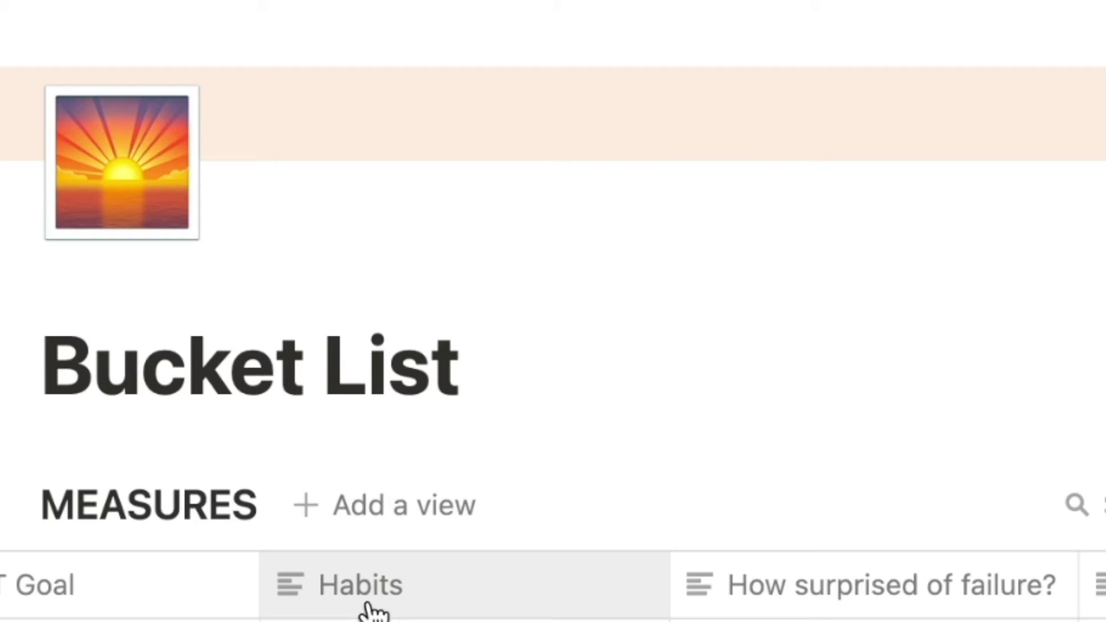
scroll(369, 612, "right", 10)
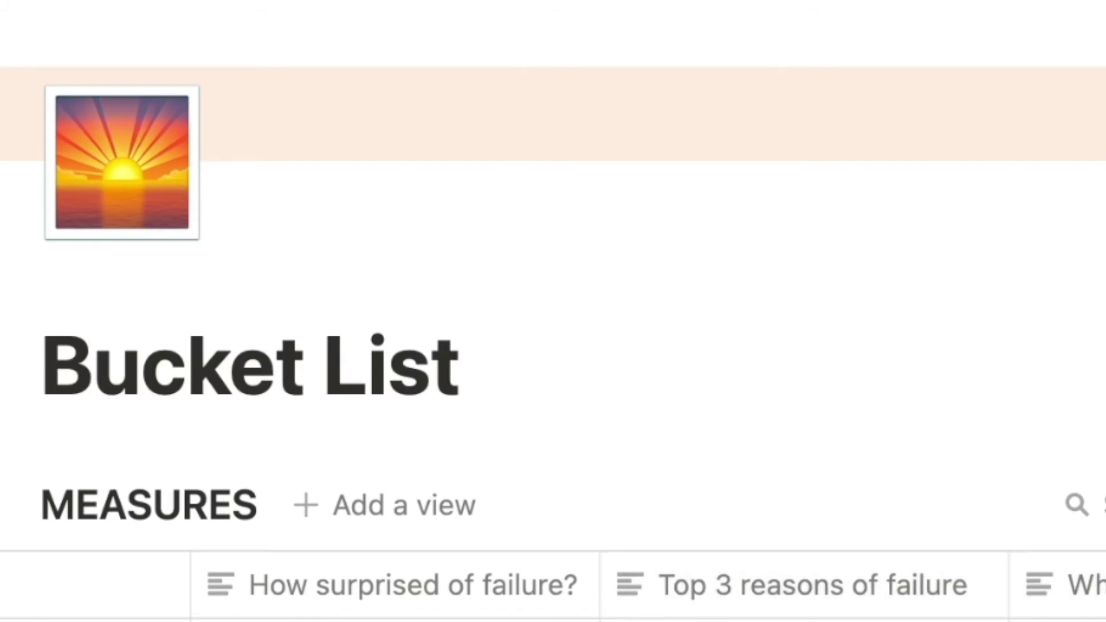
scroll(553, 585, "left", 10)
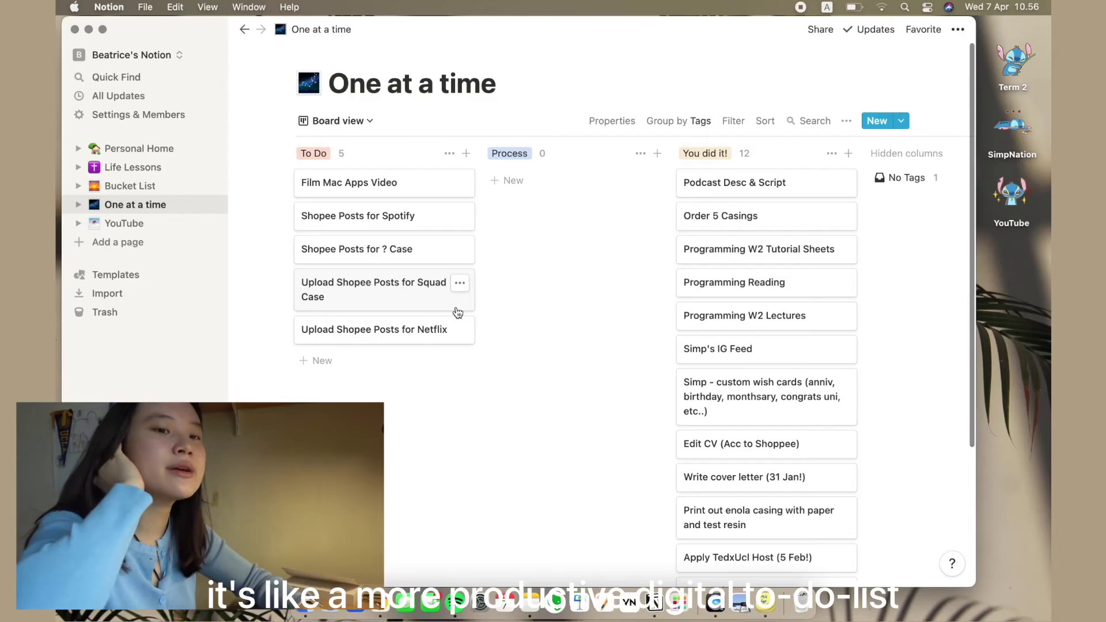
Drag the Film Mac Apps Video card between board columns, then open the Ideas to Motion page
left_click_drag(374, 182, 553, 183)
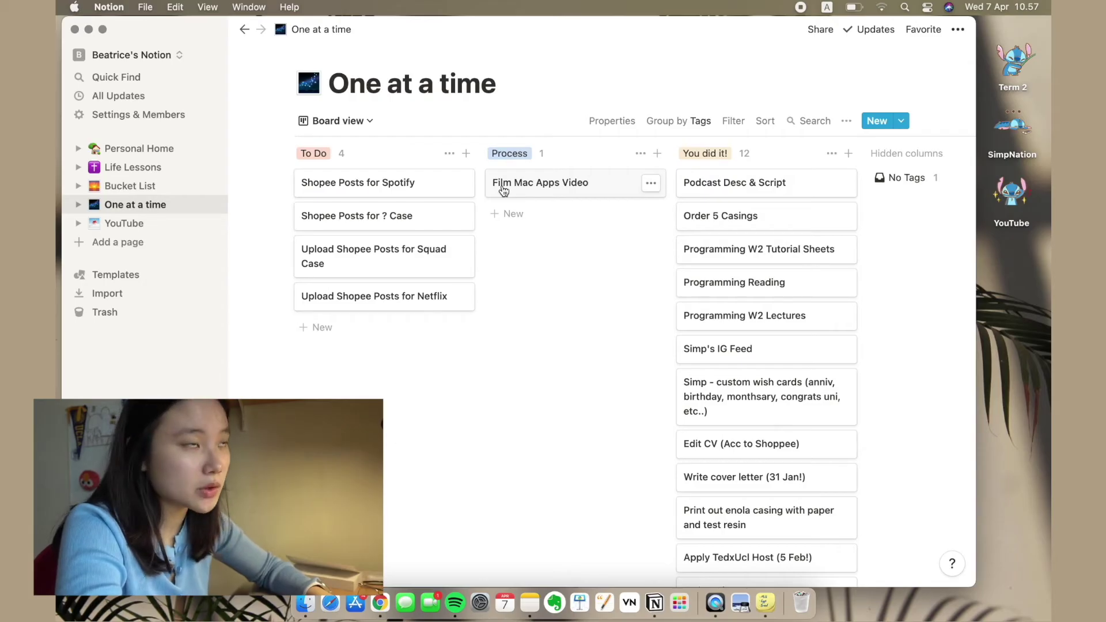
scroll(503, 187, "down", 5)
scroll(539, 157, "up", 4)
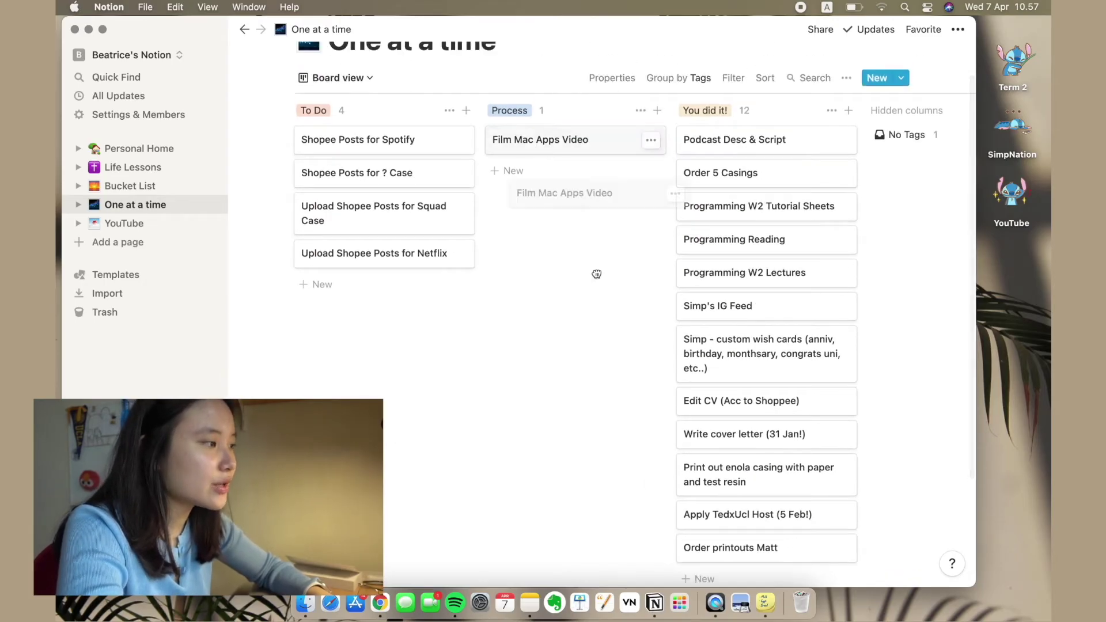
left_click_drag(596, 274, 729, 461)
scroll(687, 523, "up", 3)
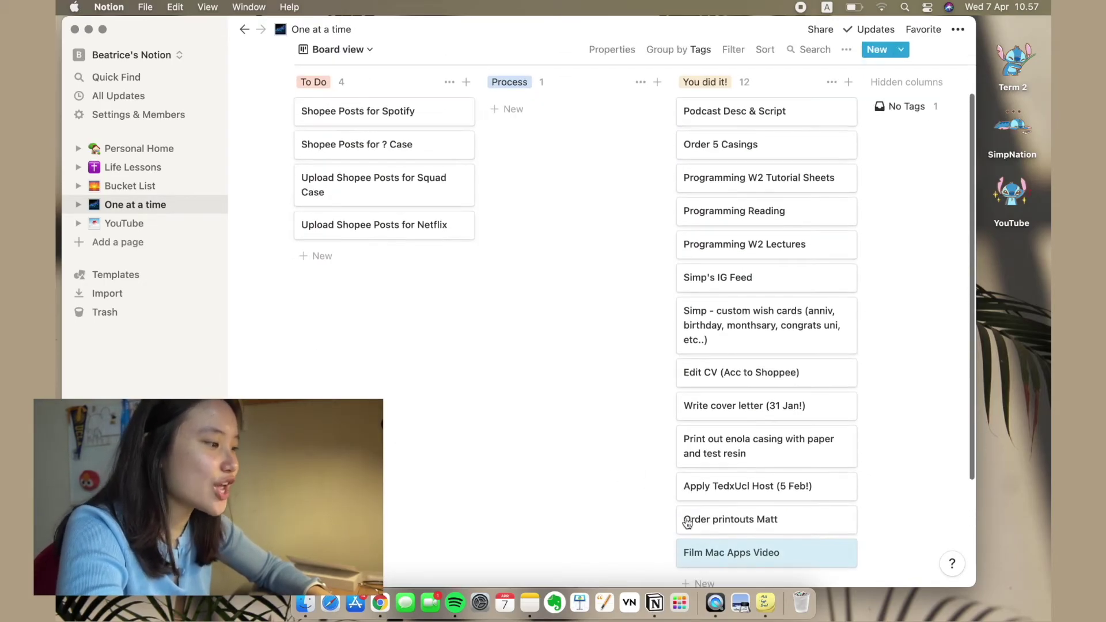
left_click_drag(711, 555, 542, 115)
scroll(507, 288, "up", 2)
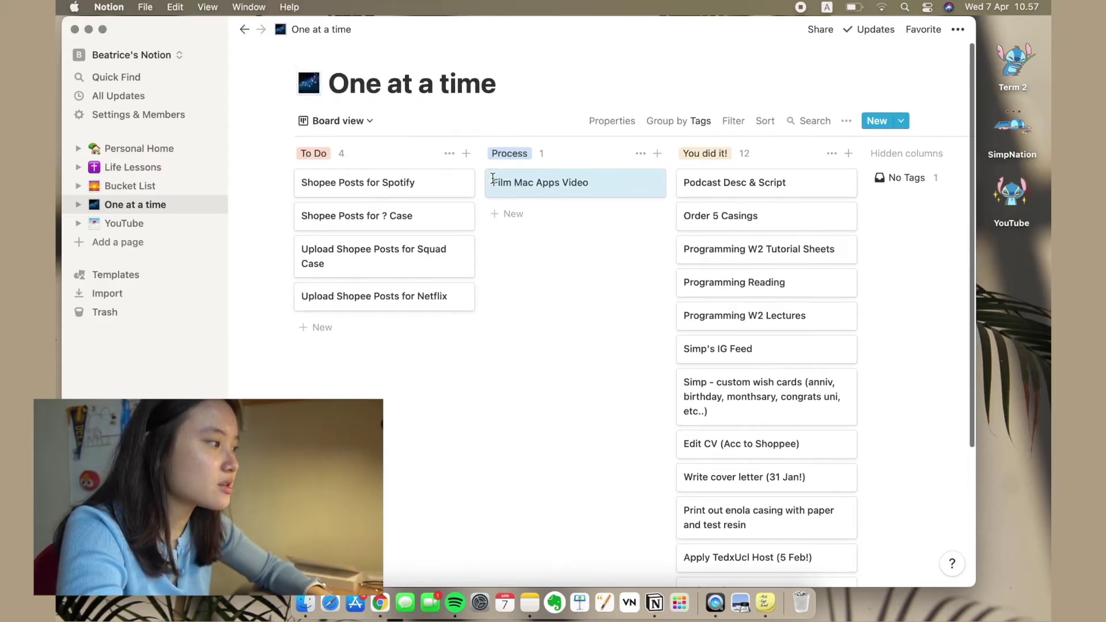
key("super+bracketleft")
left_click(403, 256)
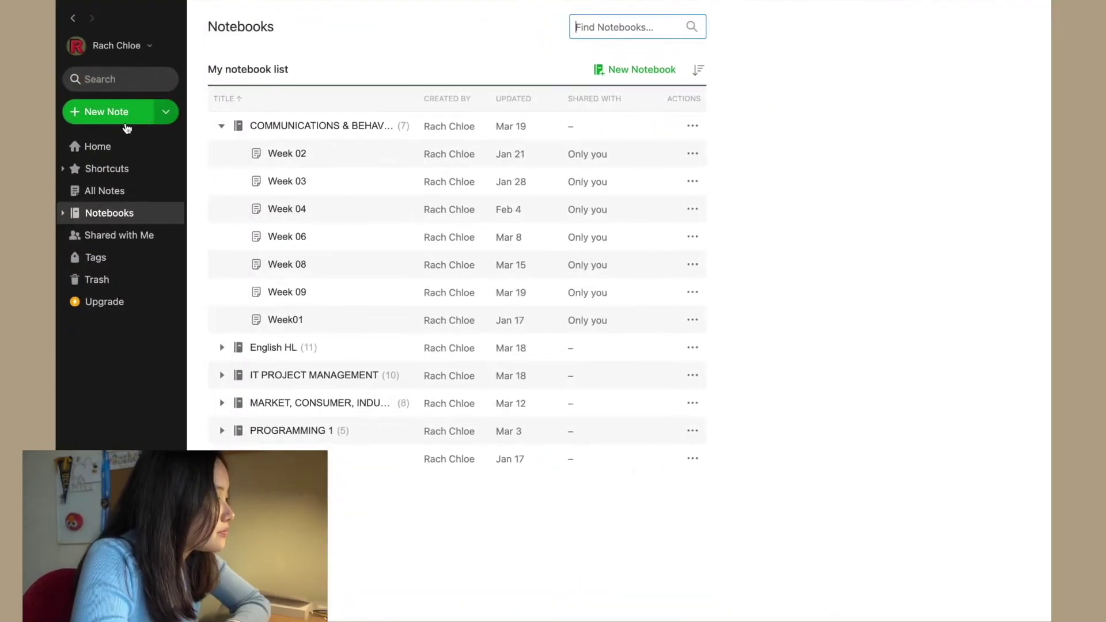
Start a new note, browse template categories, and apply Cornell Notes from For School
left_click(129, 118)
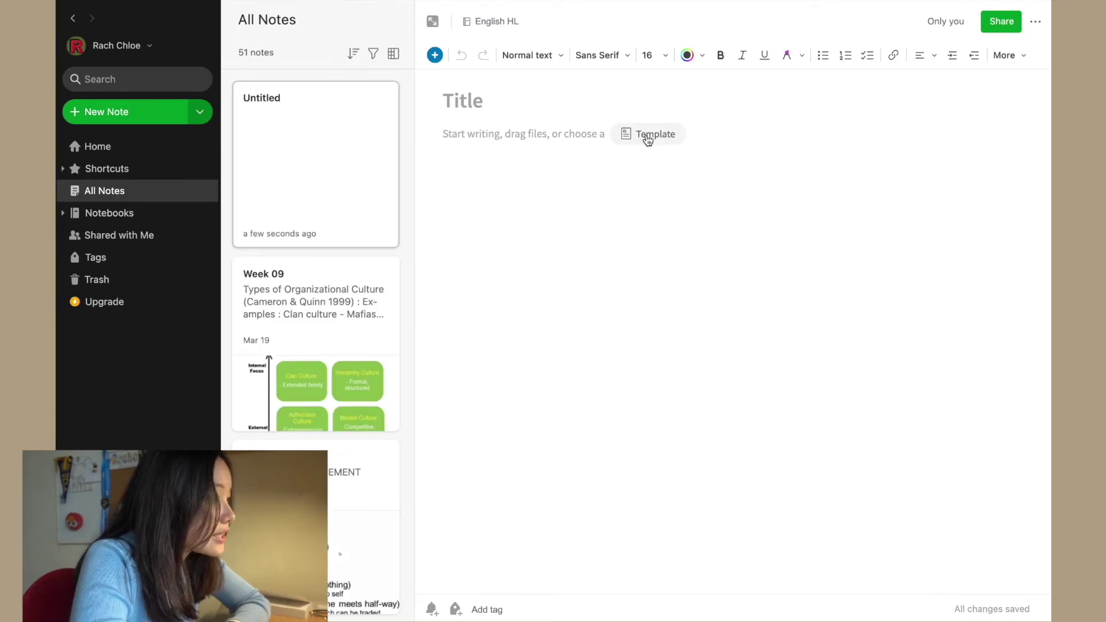
left_click(648, 139)
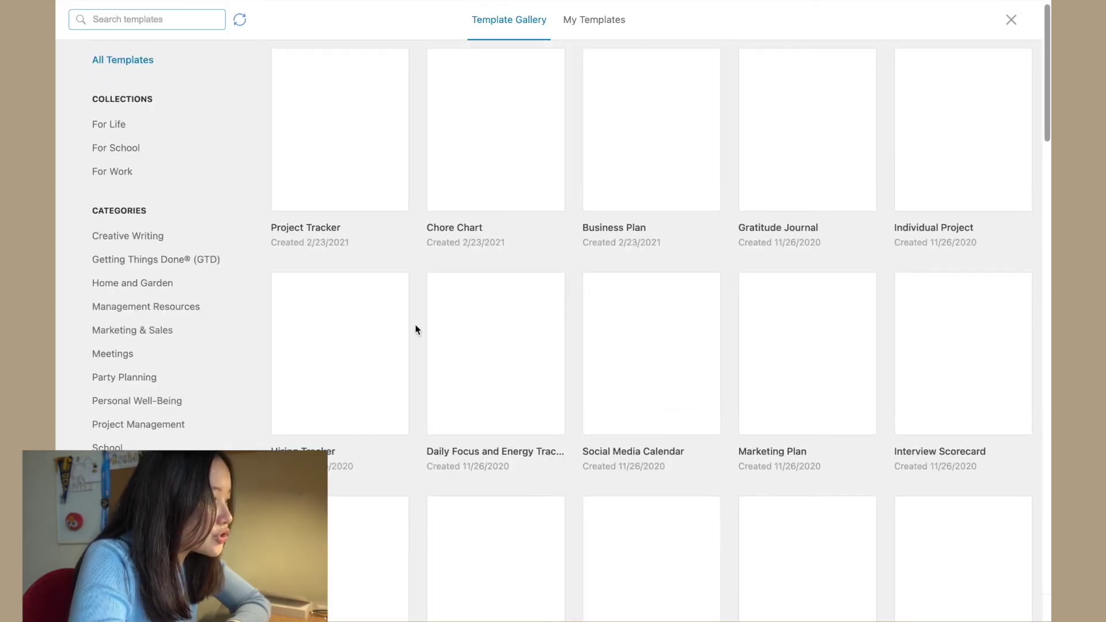
left_click(183, 276)
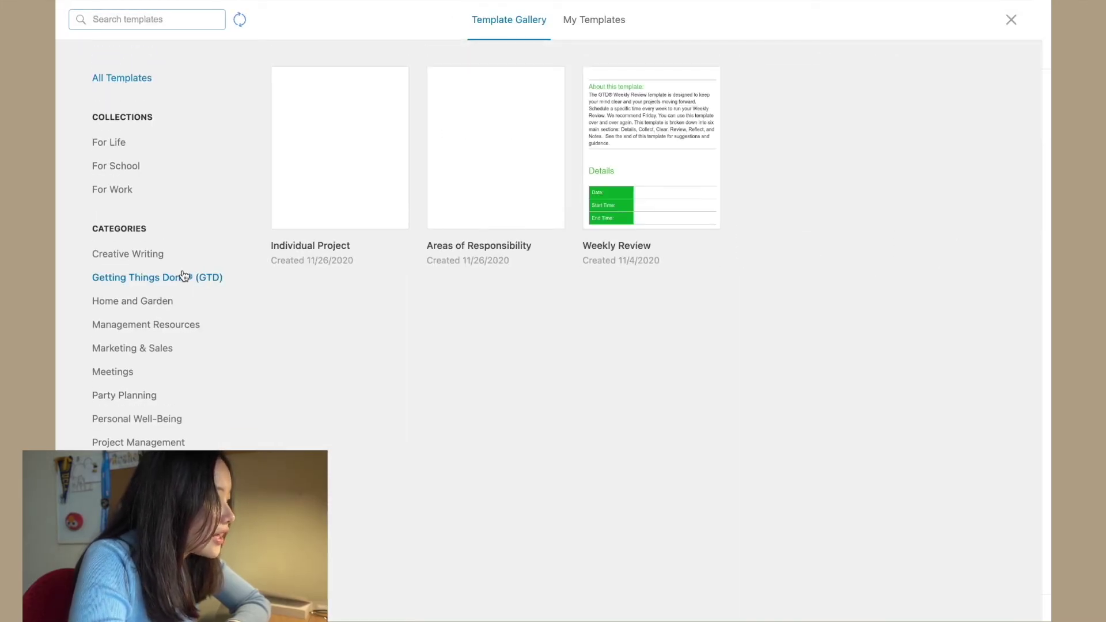
left_click(157, 330)
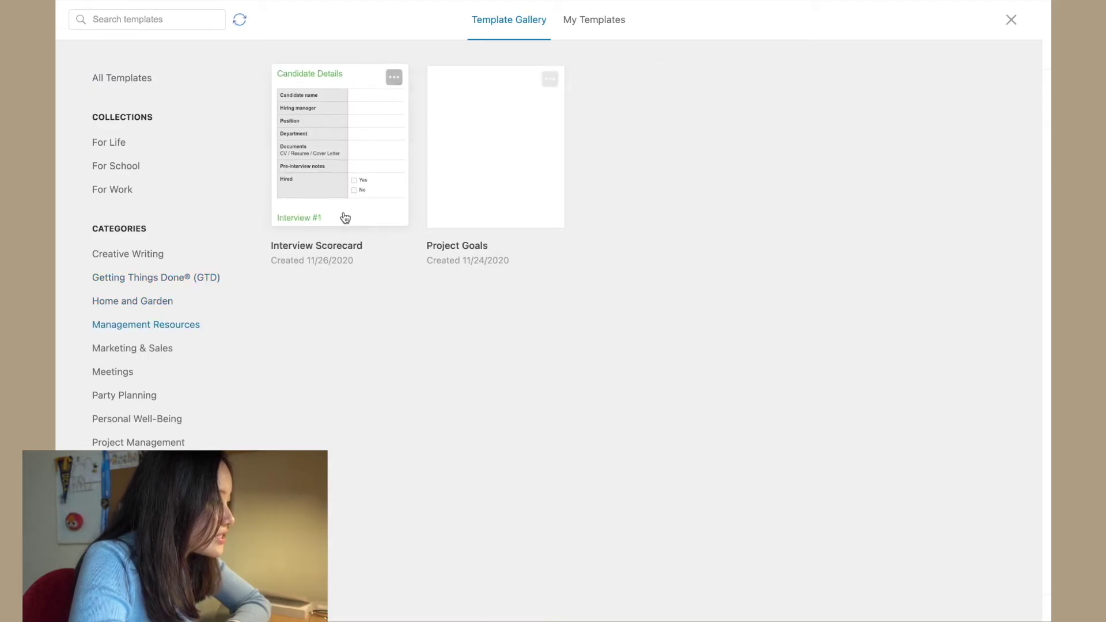
left_click(131, 397)
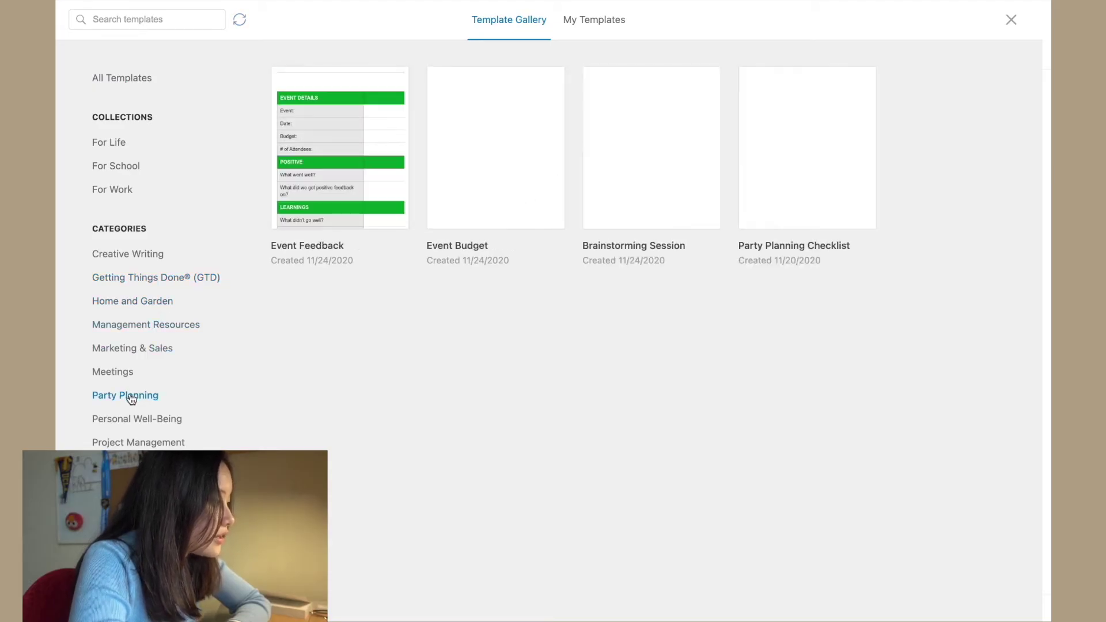
left_click(122, 167)
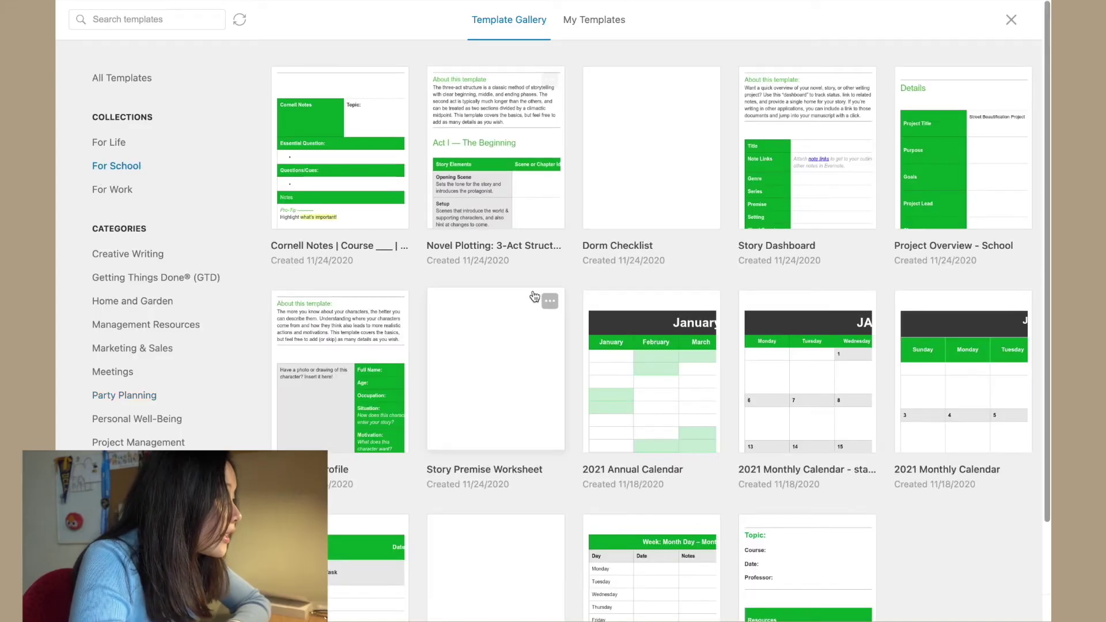
scroll(534, 296, "down", 2)
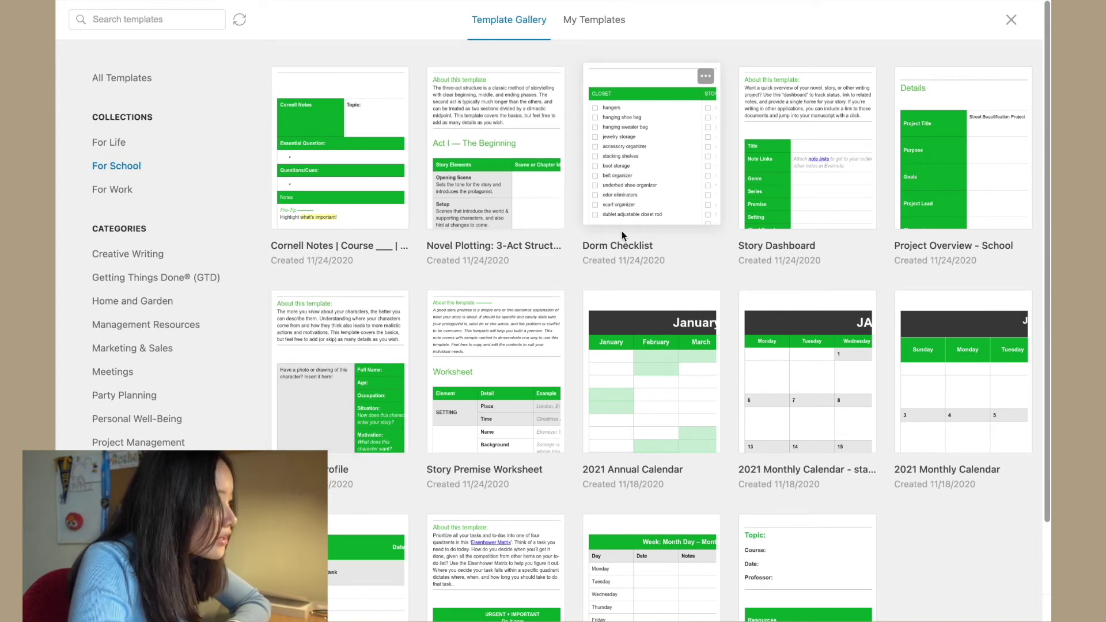
left_click(328, 227)
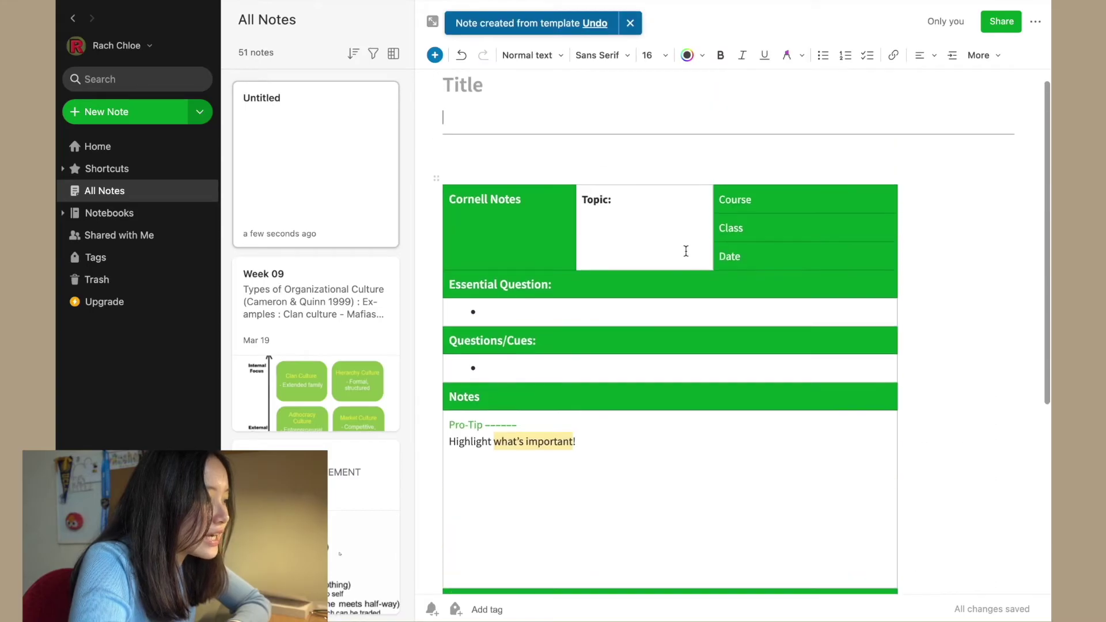
Check and dismiss the Untitled note's context menu, then return to Evernote's Notebooks list
right_click(337, 126)
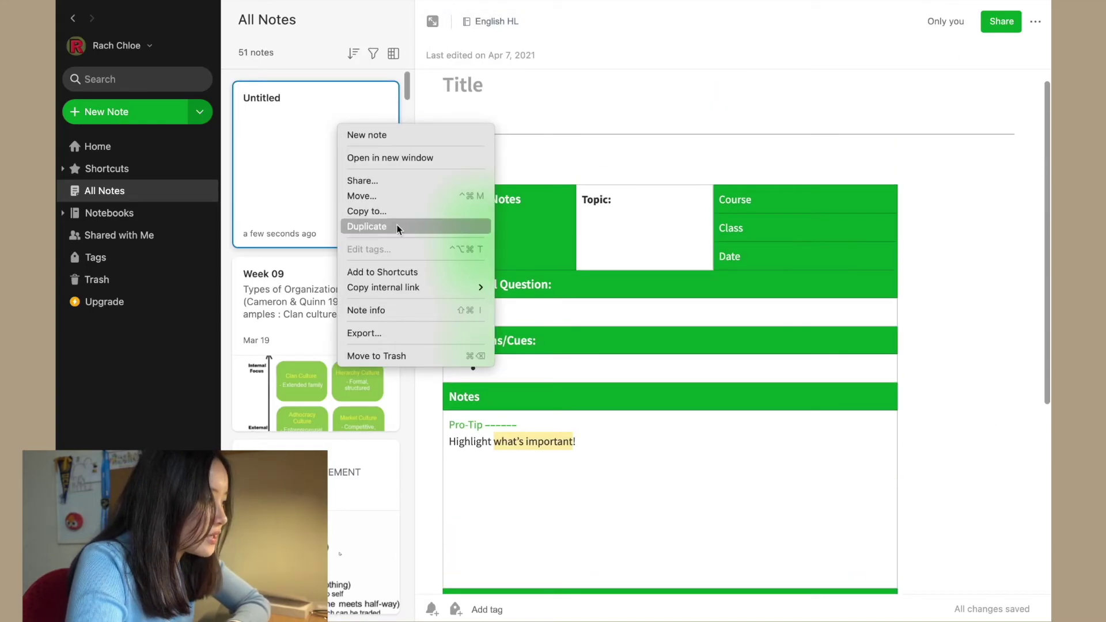
left_click(608, 100)
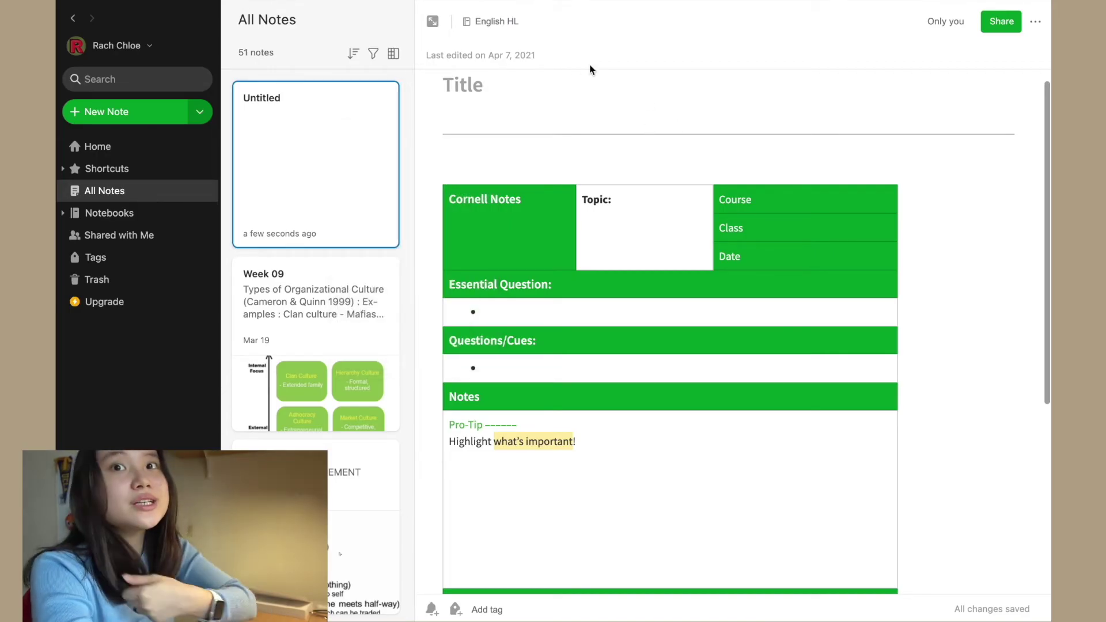
scroll(471, 332, "down", 5)
scroll(472, 332, "up", 5)
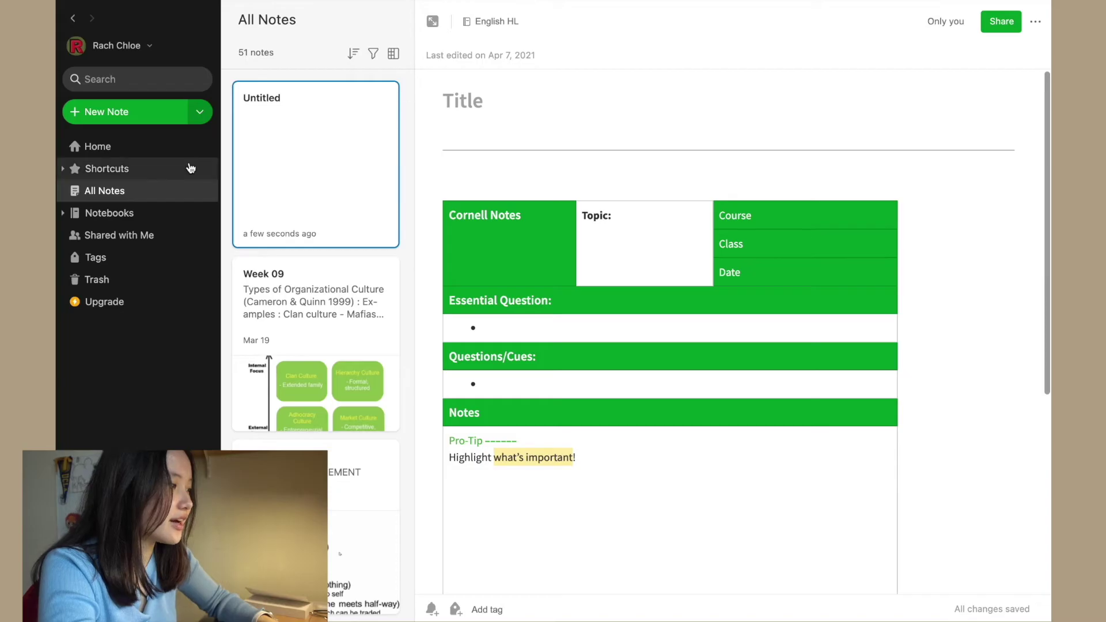
left_click(132, 216)
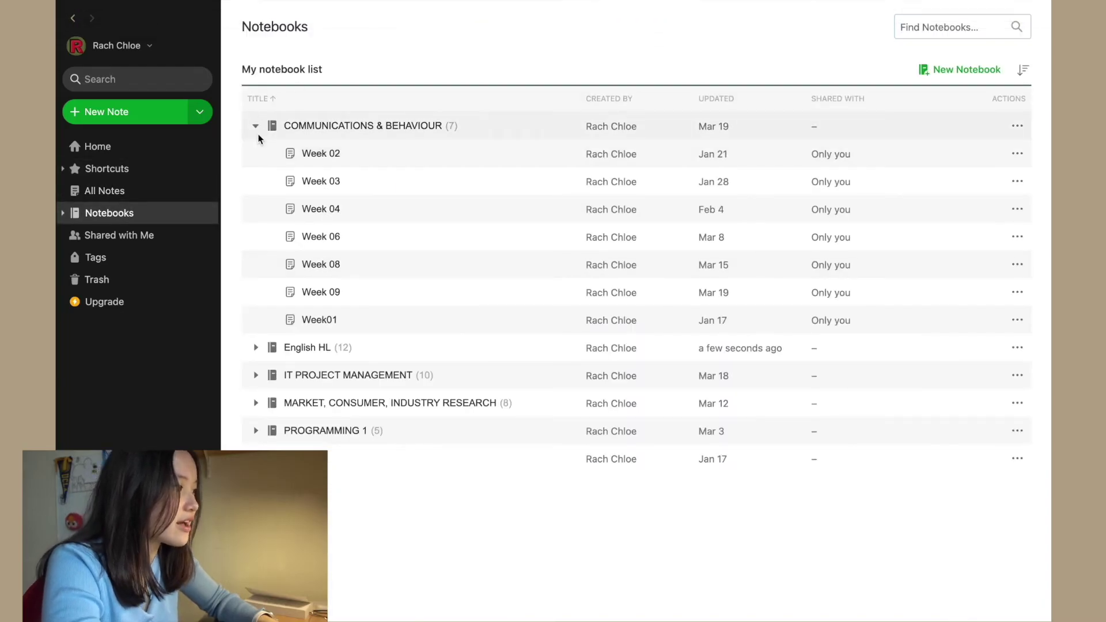
Collapse the COMMUNICATIONS & BEHAVIOUR notebook and go back to the Notebooks list
left_click(257, 129)
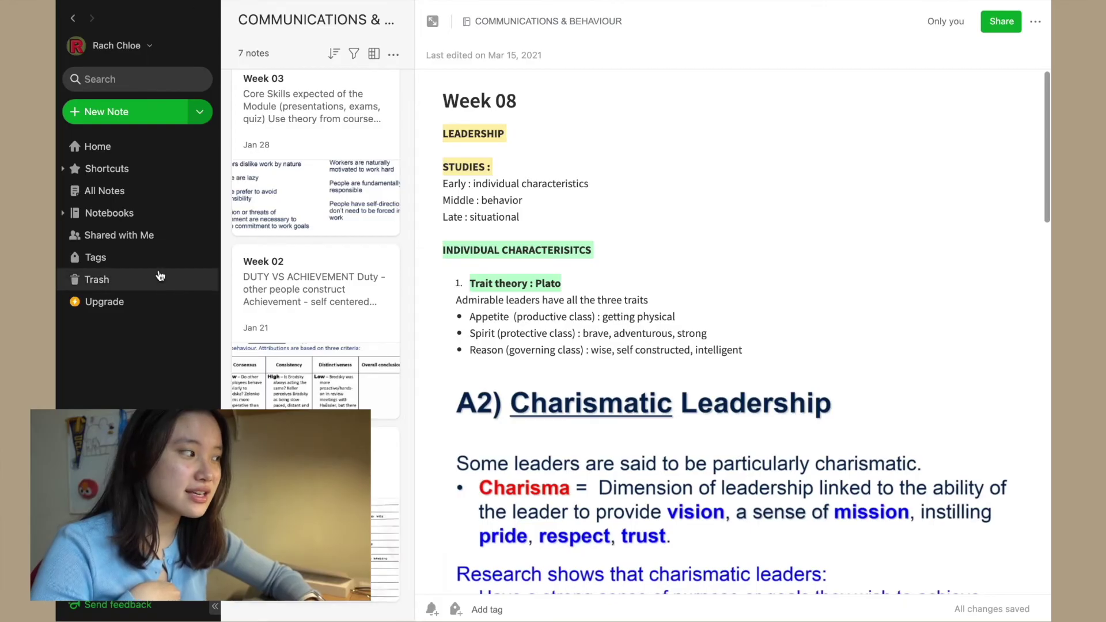
left_click(159, 222)
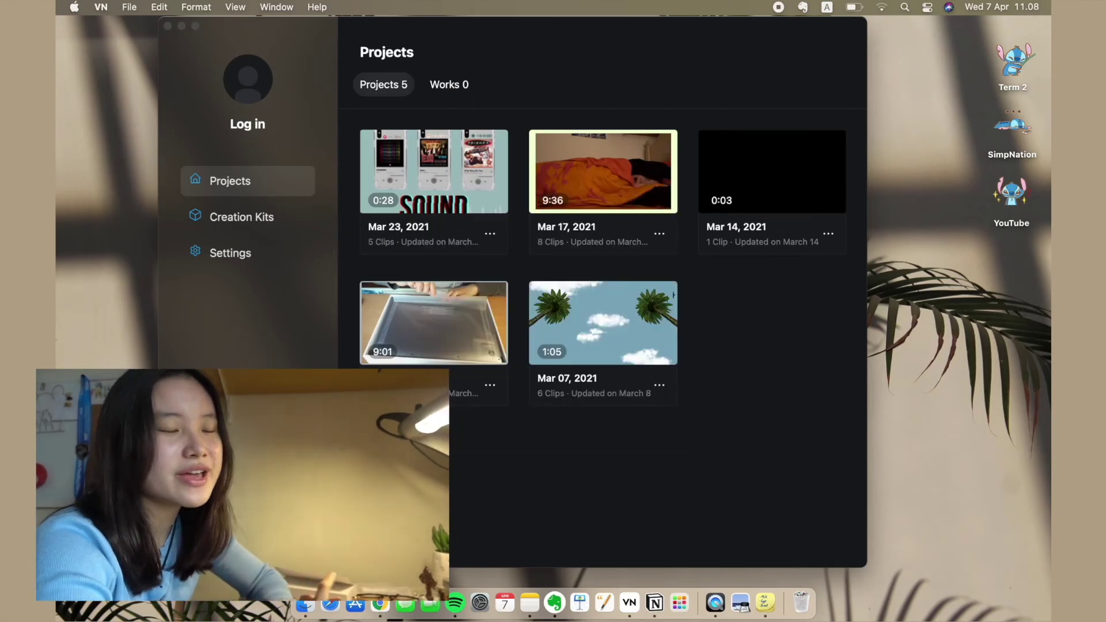
Open the 9:01 Mar 11 project in VN and make the editor full screen
left_click(432, 336)
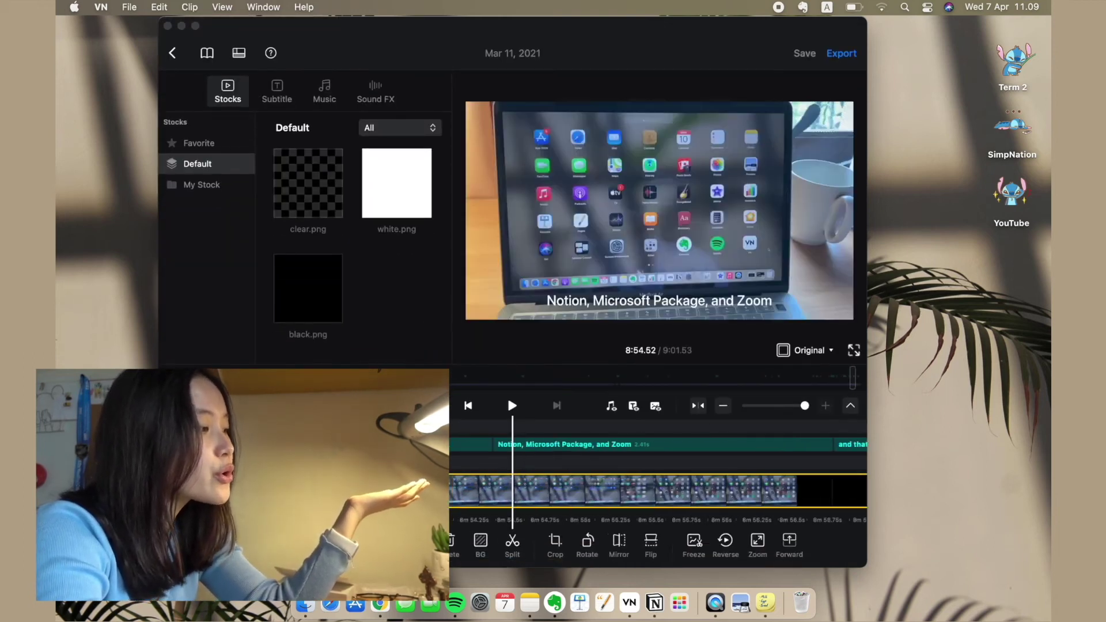
scroll(656, 489, "left", 10)
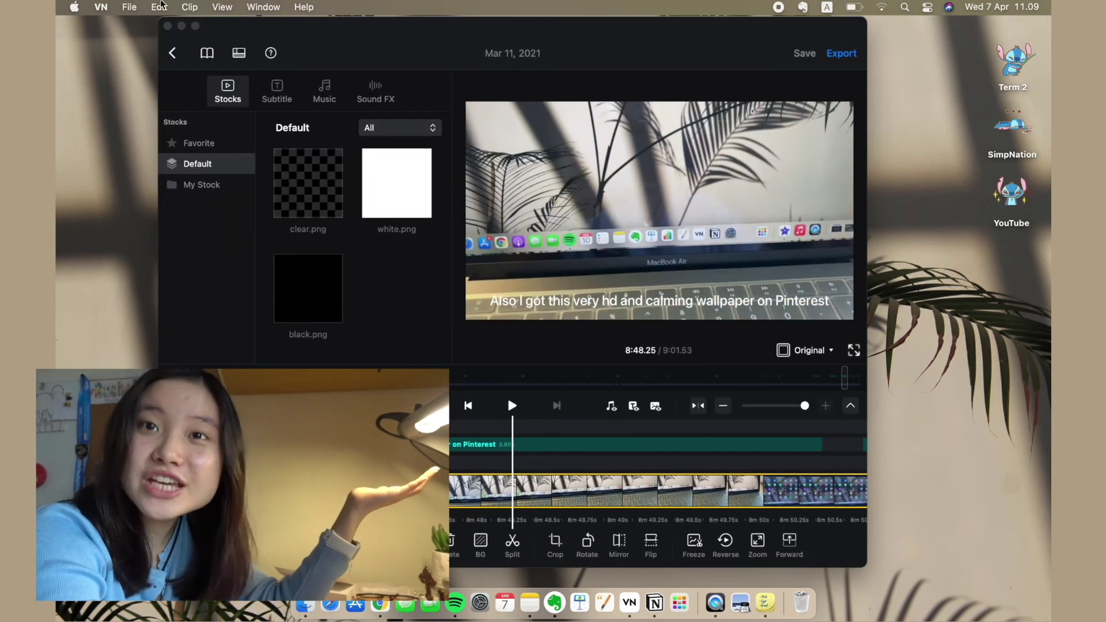
key("ctrl+super+f")
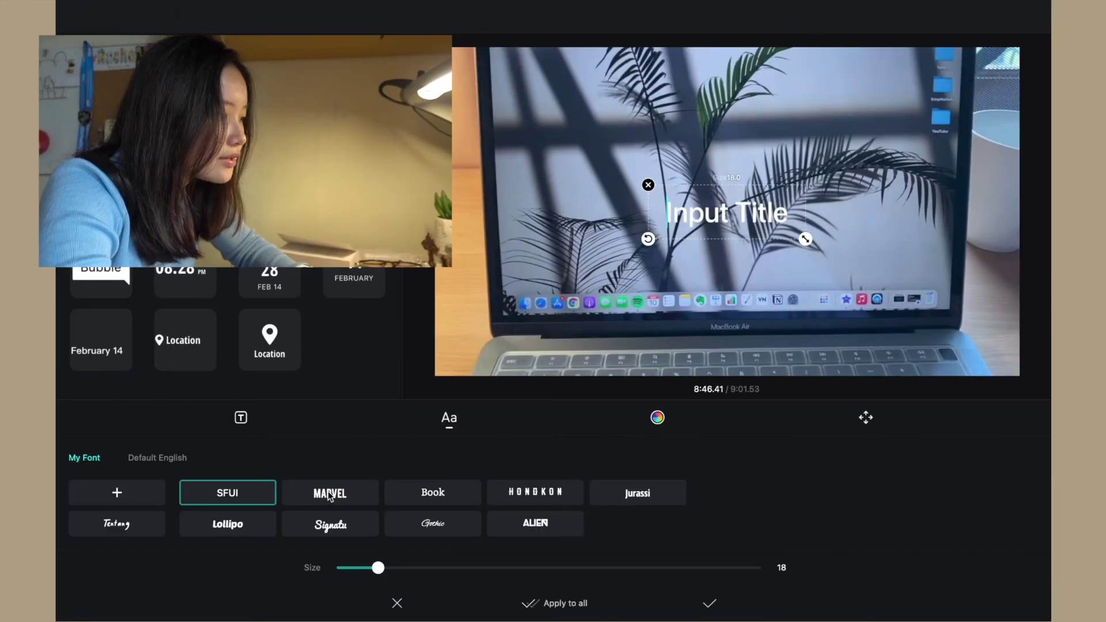
Set the Input Title caption to the Jurassi font and move it to the lower centre
left_click(329, 495)
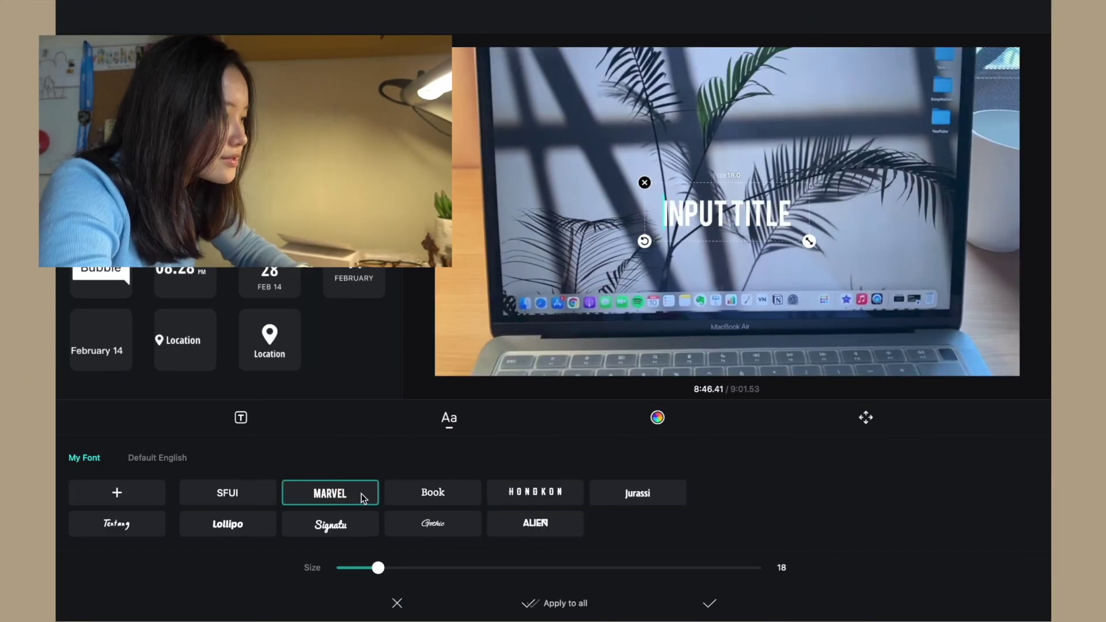
left_click(433, 494)
left_click(534, 499)
left_click(534, 527)
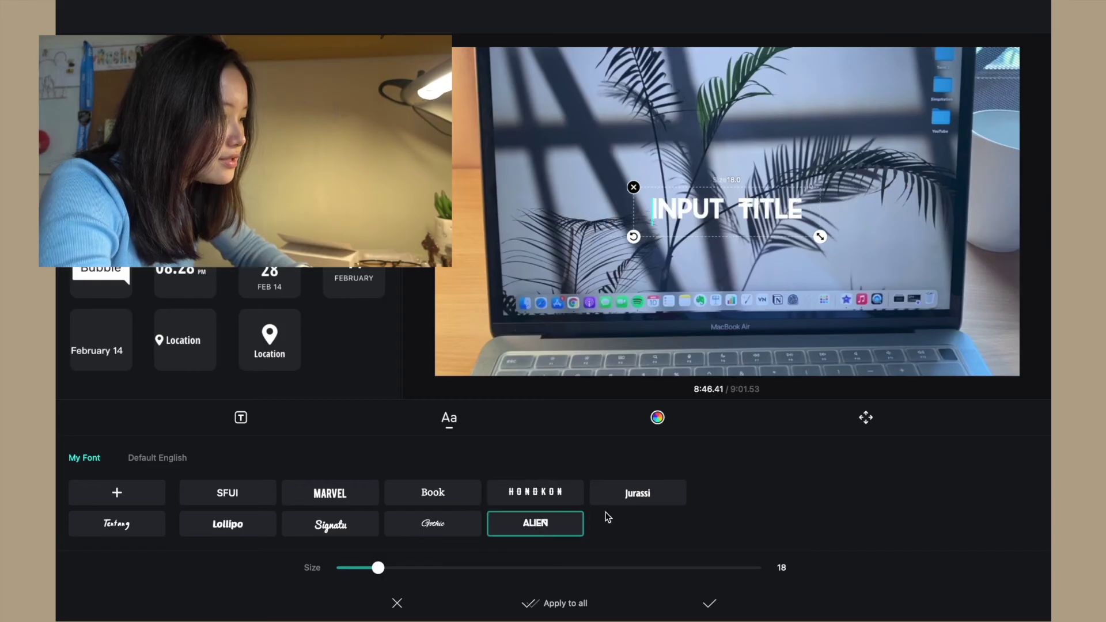
left_click(632, 491)
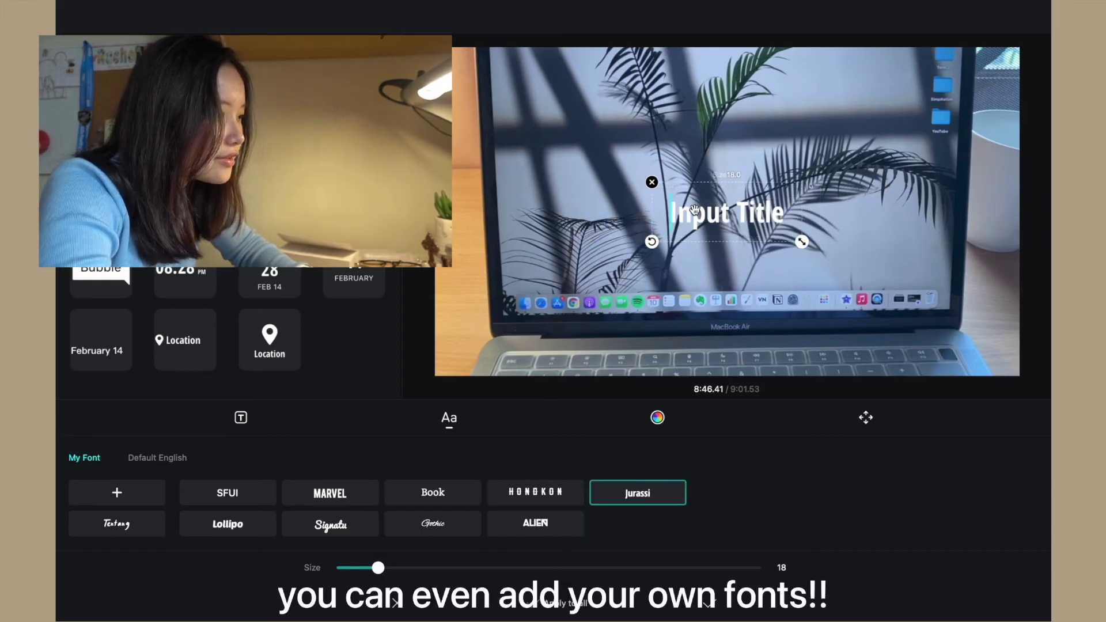
left_click_drag(694, 211, 620, 379)
Colour the title text a custom pale cream and confirm it
left_click(658, 418)
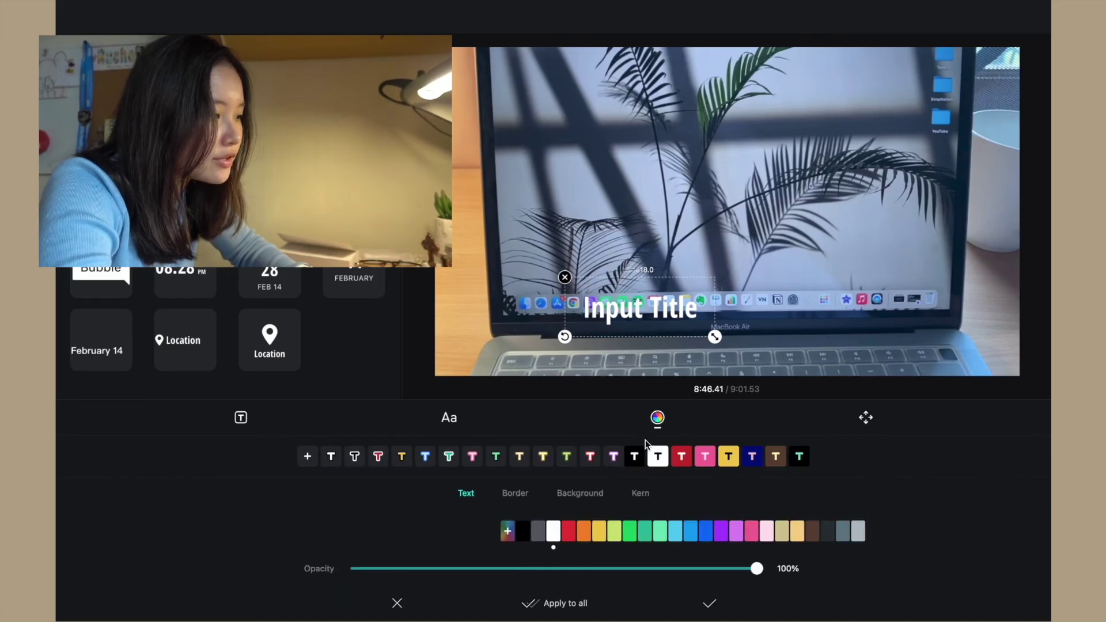
left_click(597, 534)
left_click(462, 529)
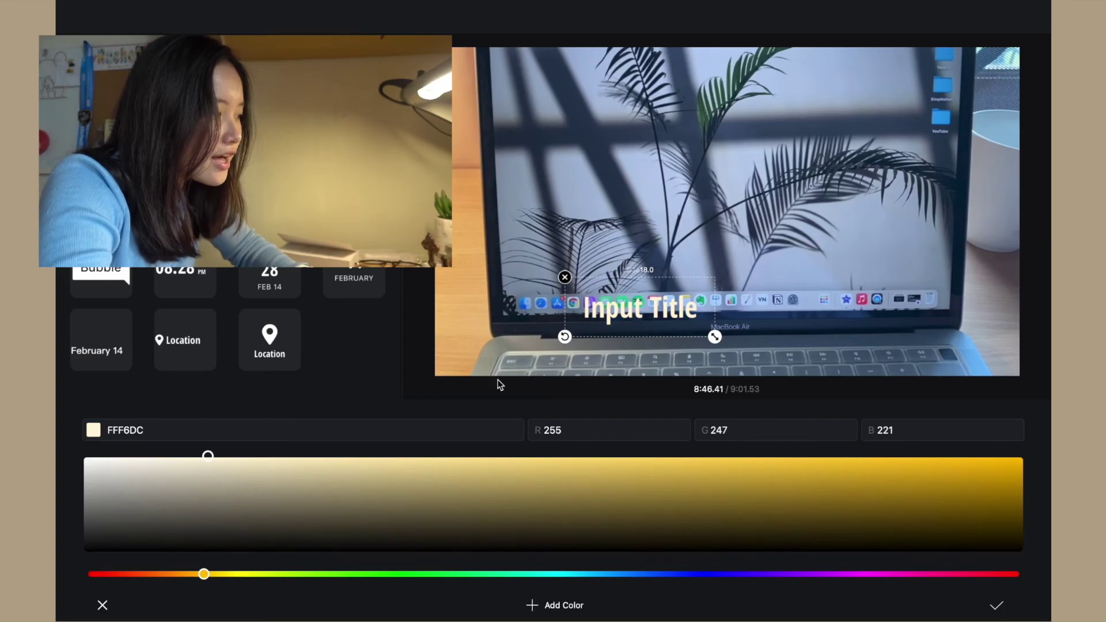
left_click(395, 390)
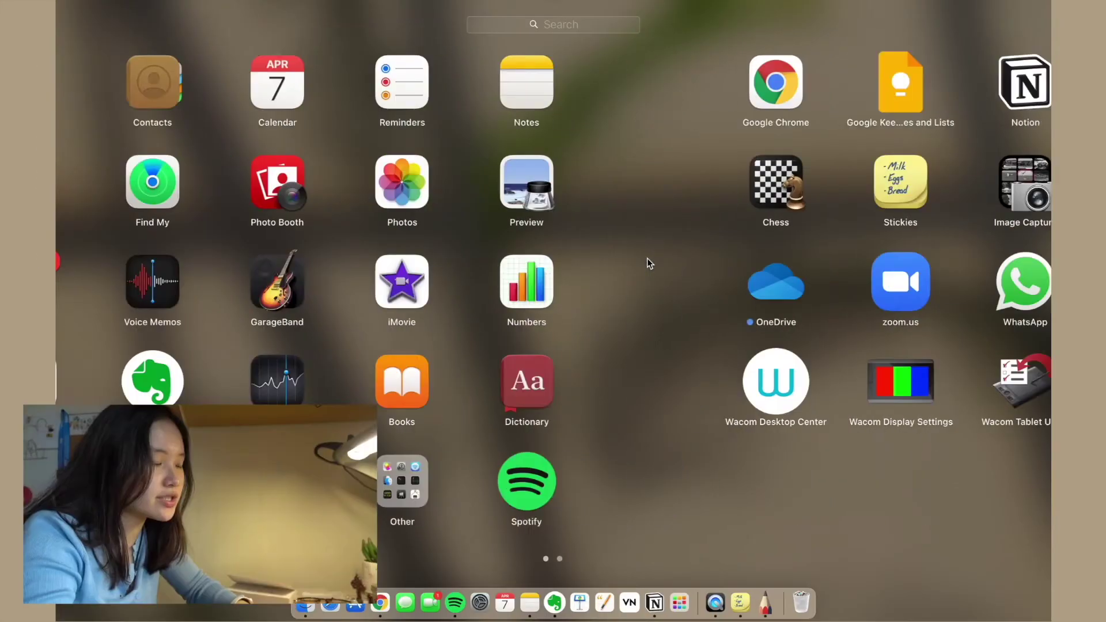
scroll(647, 259, "right", 3)
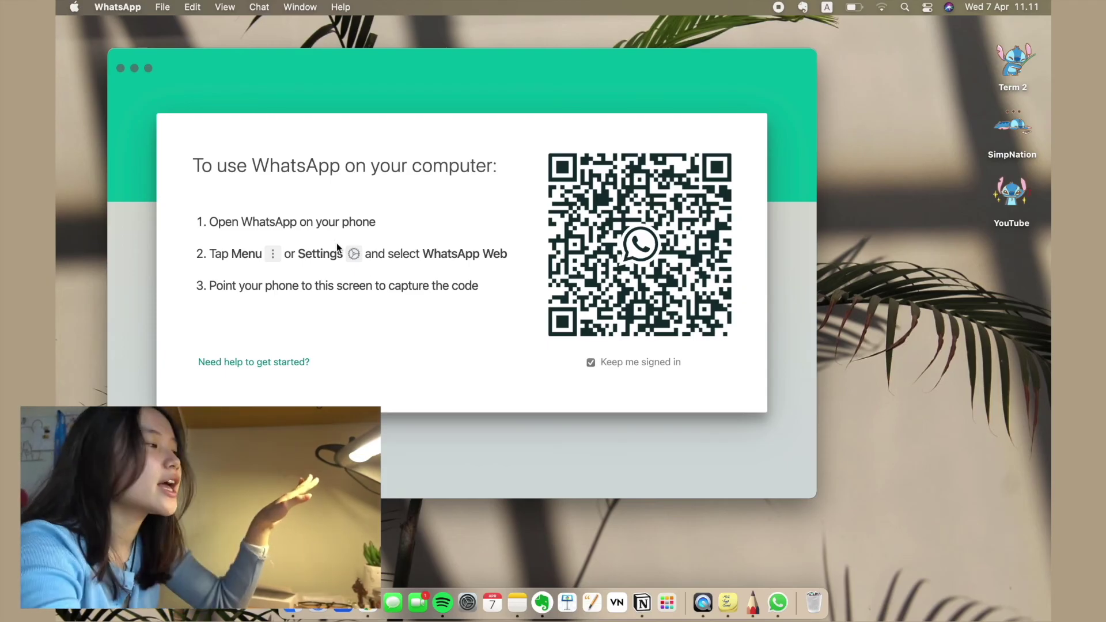
Close the WhatsApp sign-in window to leave the desktop clear
left_click(120, 69)
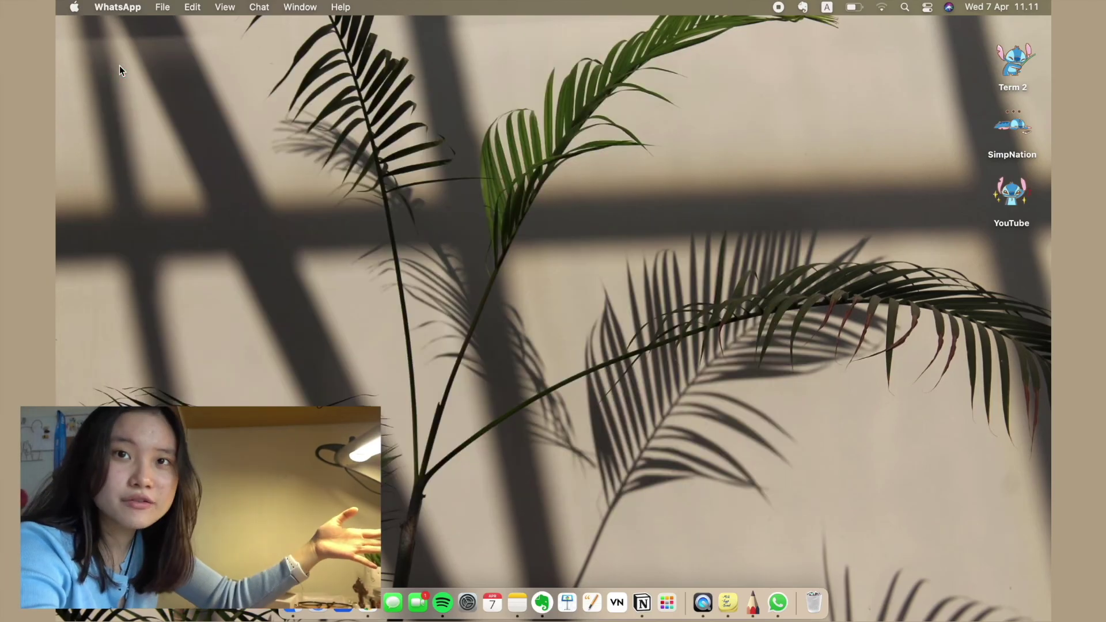